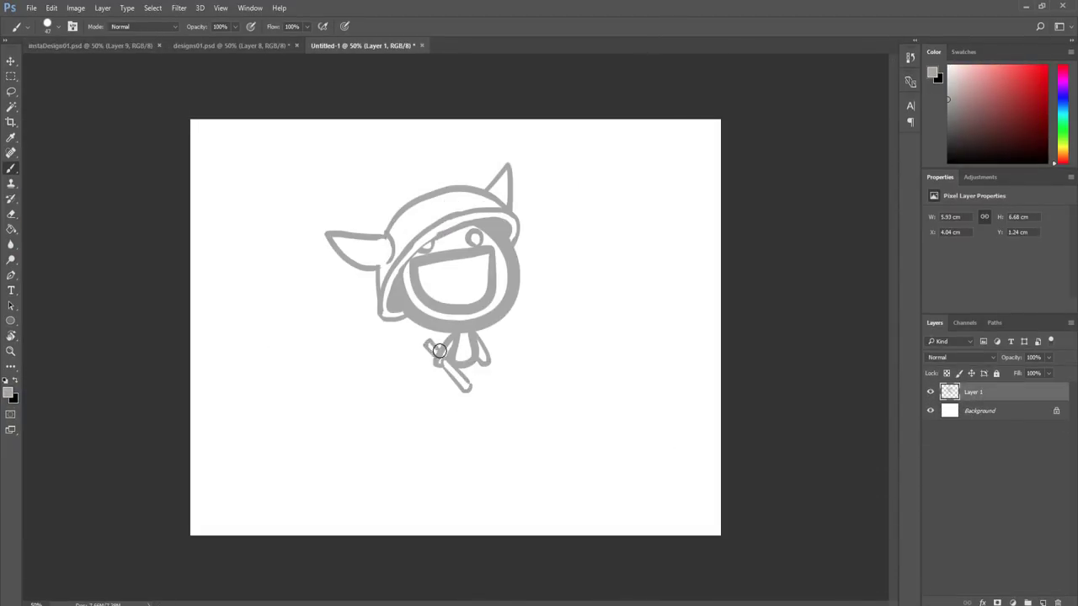
- Choose the hard round brush and sketch the cyclops's mouth and a spiky, toothy blob creature
right_click(468, 399)
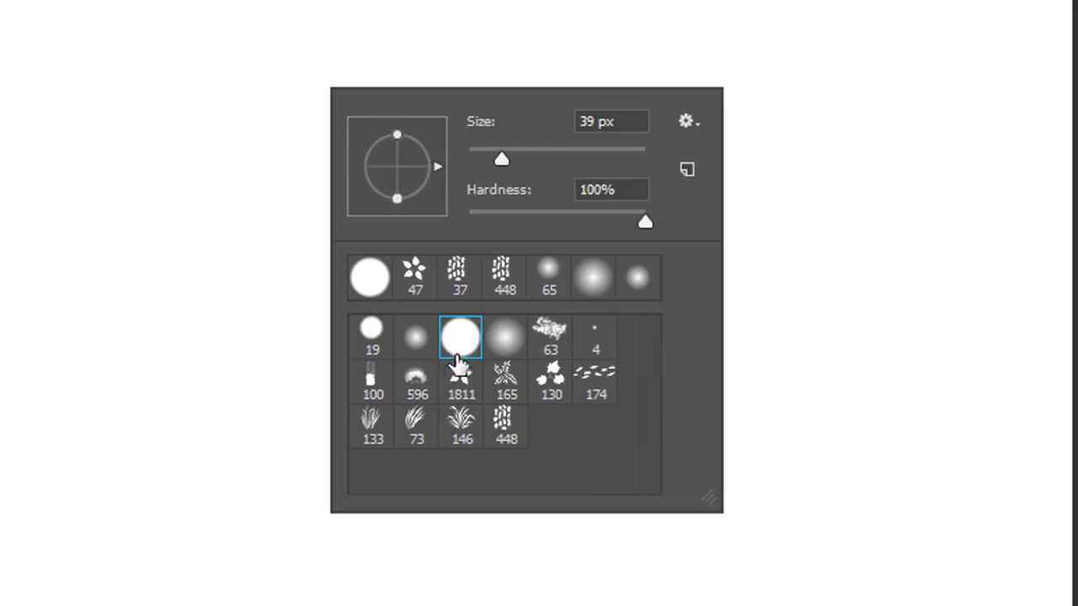
double_click(463, 350)
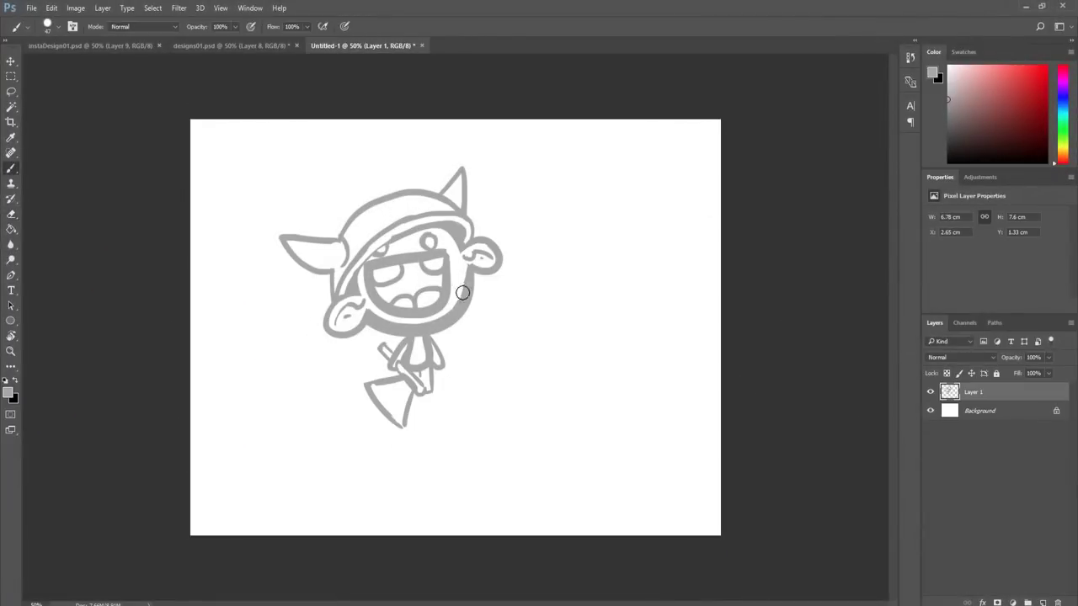
key("ctrl+minus")
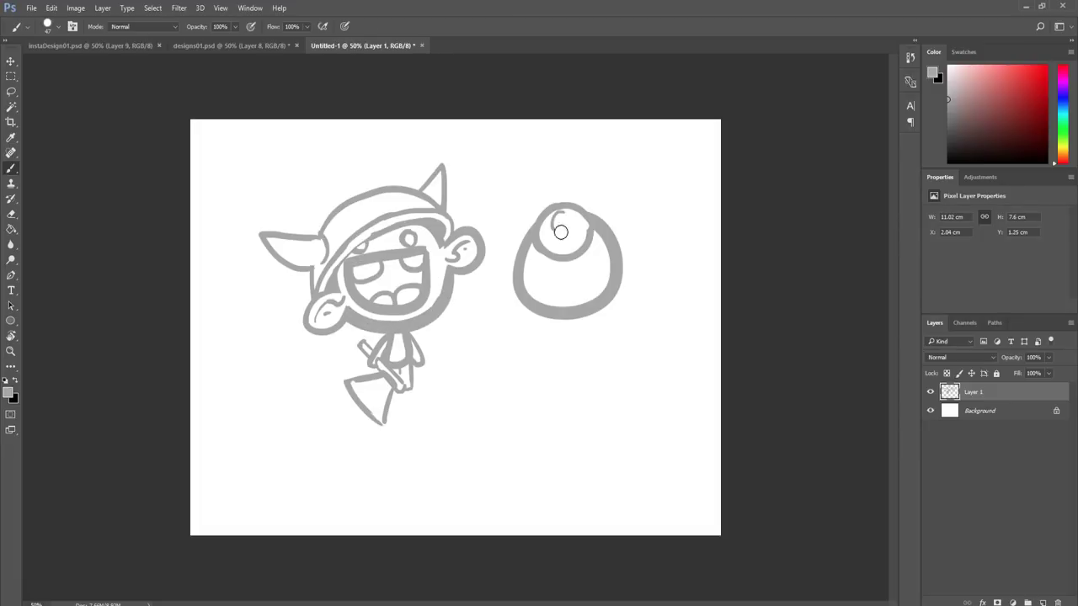
left_click_drag(517, 307, 500, 312)
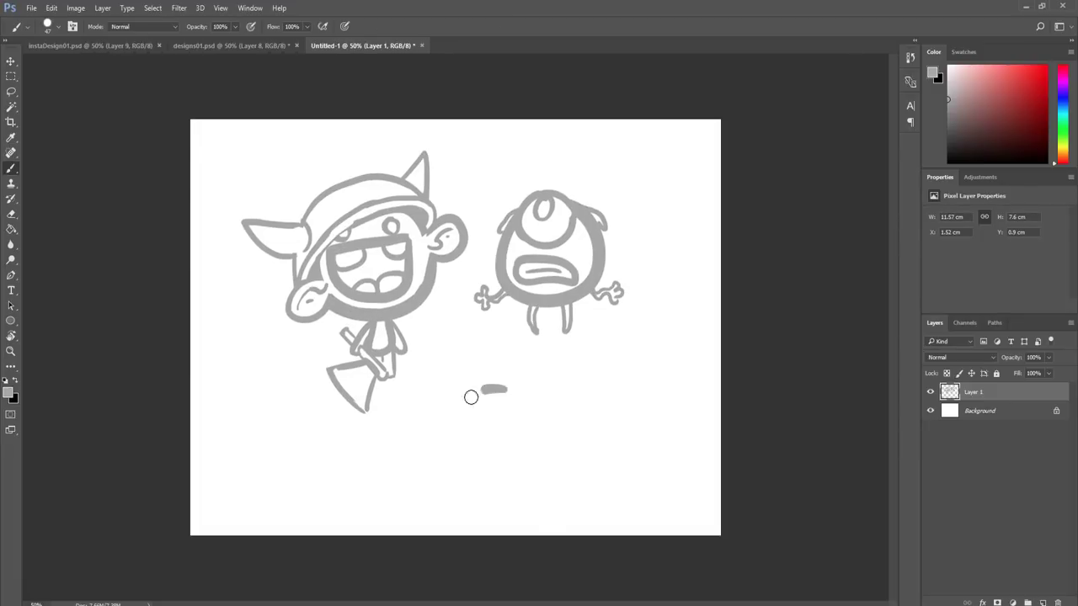
mouse_move(469, 395)
left_mouse_down()
mouse_move(486, 399)
mouse_move(508, 315)
mouse_move(493, 348)
left_mouse_up()
mouse_move(493, 347)
left_mouse_down()
mouse_move(582, 388)
mouse_move(580, 428)
left_mouse_up()
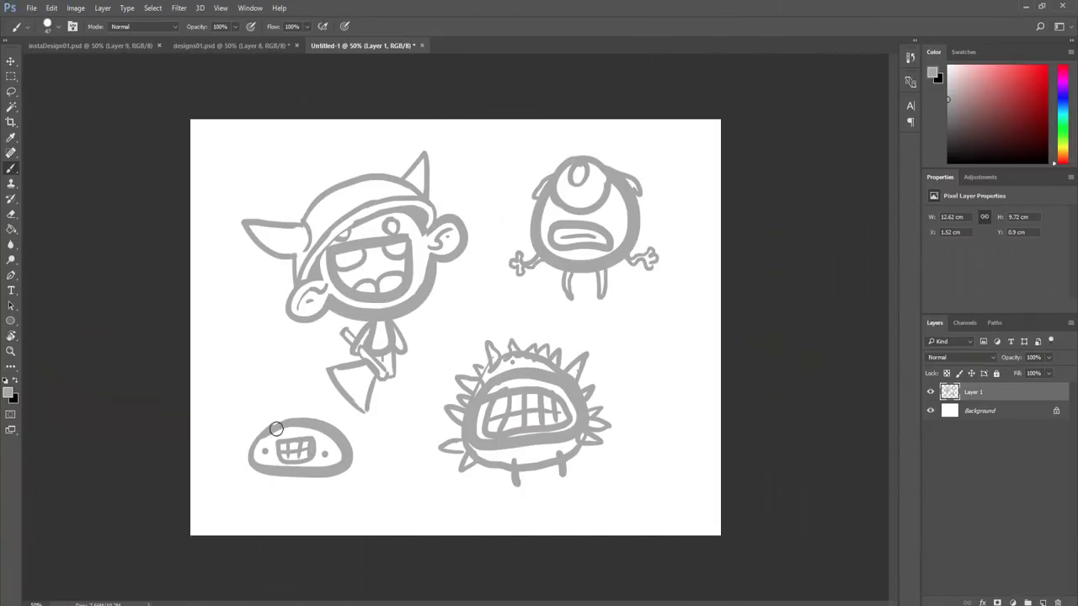
- Lasso the sketched creatures into new spots, moving the spiky one to the lower left
key("l")
left_click_drag(353, 278, 292, 261)
left_click_drag(581, 228, 481, 214)
mouse_move(525, 413)
left_mouse_down()
mouse_move(458, 412)
mouse_move(460, 387)
left_mouse_up()
left_click_drag(301, 455, 627, 211)
left_click_drag(461, 396, 295, 446)
- Sketch a big-eyed round head, erase the eye overlap, and touch up its legs and ear
key("b")
mouse_move(505, 323)
left_mouse_down()
mouse_move(496, 462)
mouse_move(505, 322)
mouse_move(480, 353)
left_mouse_up()
left_click_drag(560, 336, 567, 409)
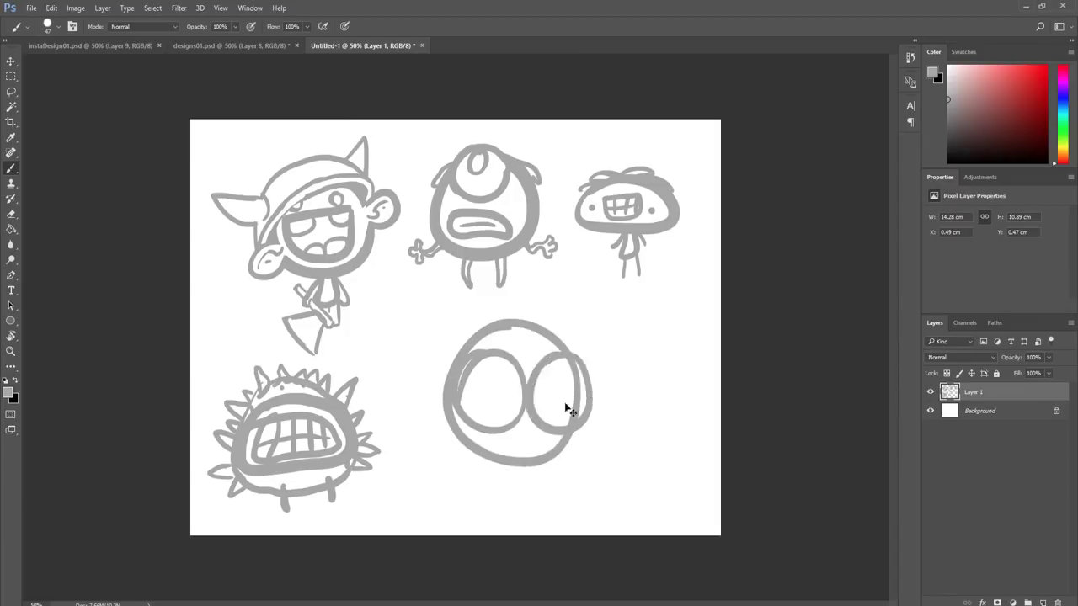
key("e")
left_click_drag(563, 355, 562, 381)
key("b")
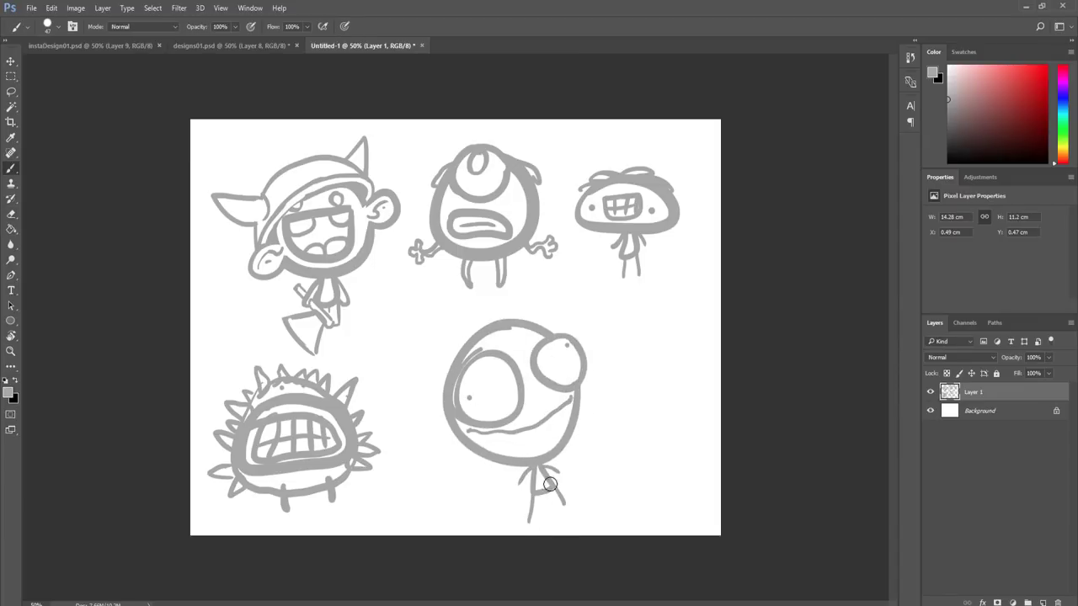
left_click_drag(550, 485, 530, 520)
key("ctrl+z")
left_click_drag(446, 427, 453, 439)
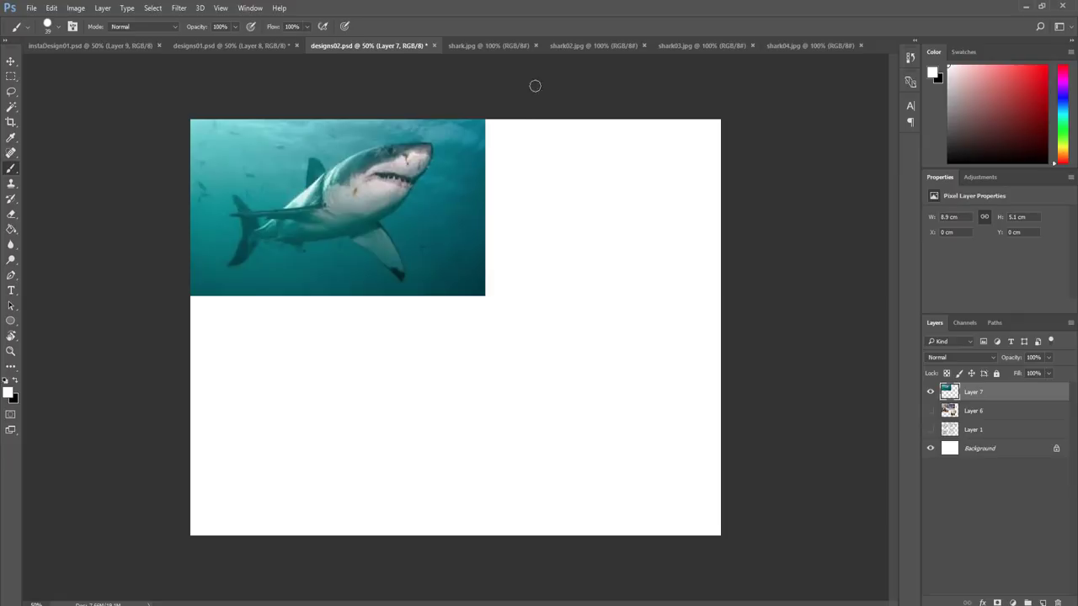
- Bring up the reference photo, add a new layer, and sketch the creature's outline, jaw, legs and tail
left_click(615, 48)
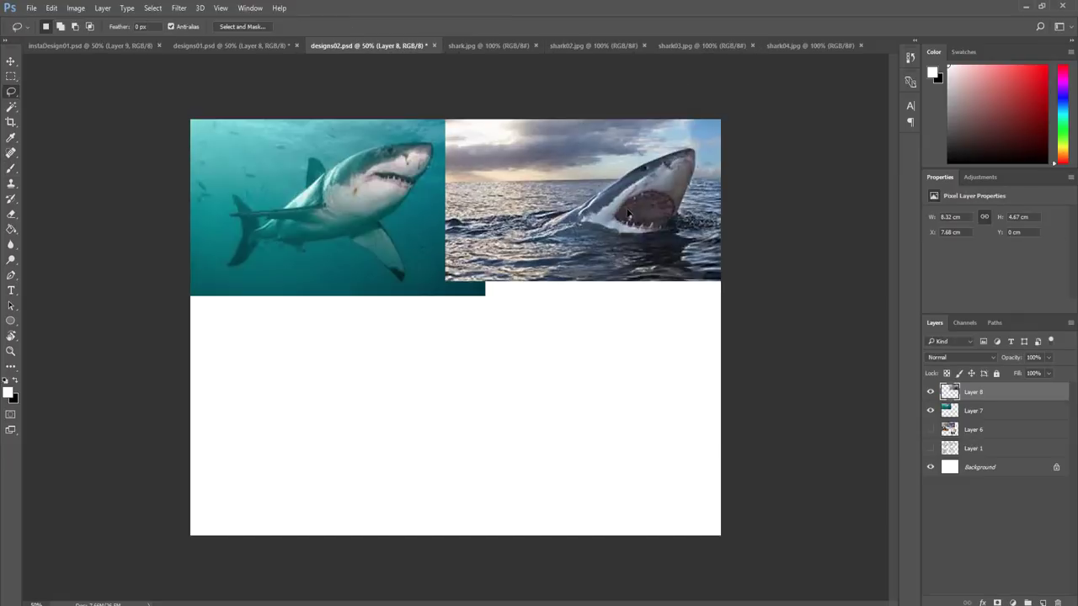
key("ctrl+shift+n")
key("Return")
left_click_drag(463, 331, 510, 445)
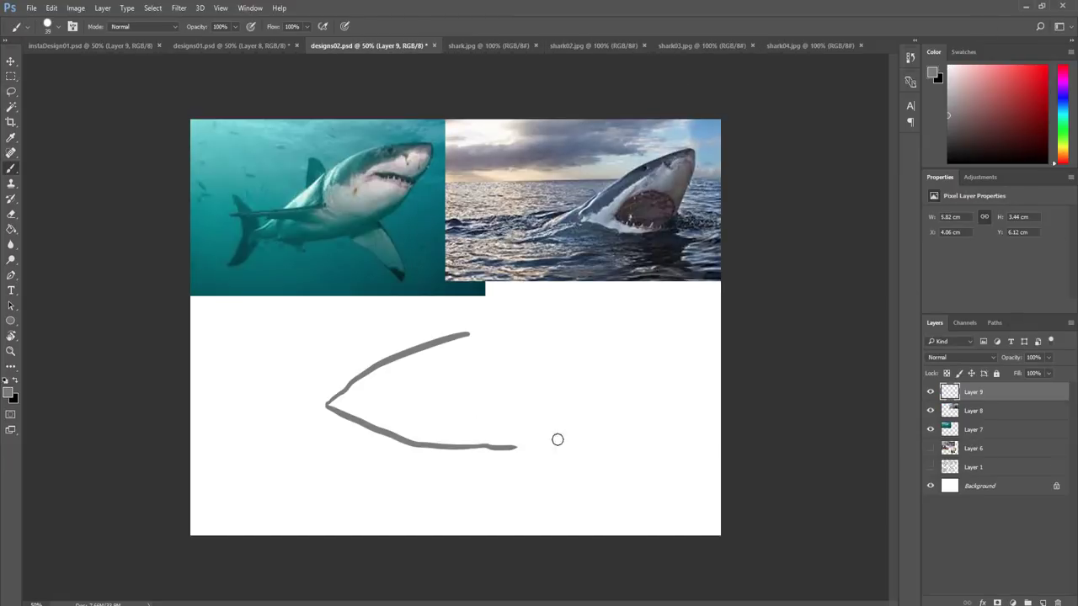
mouse_move(388, 412)
left_mouse_down()
mouse_move(515, 315)
mouse_move(522, 444)
left_mouse_up()
mouse_move(453, 384)
left_mouse_down()
mouse_move(539, 349)
mouse_move(500, 438)
left_mouse_up()
mouse_move(473, 493)
left_mouse_down()
mouse_move(549, 497)
mouse_move(600, 472)
mouse_move(690, 396)
left_mouse_up()
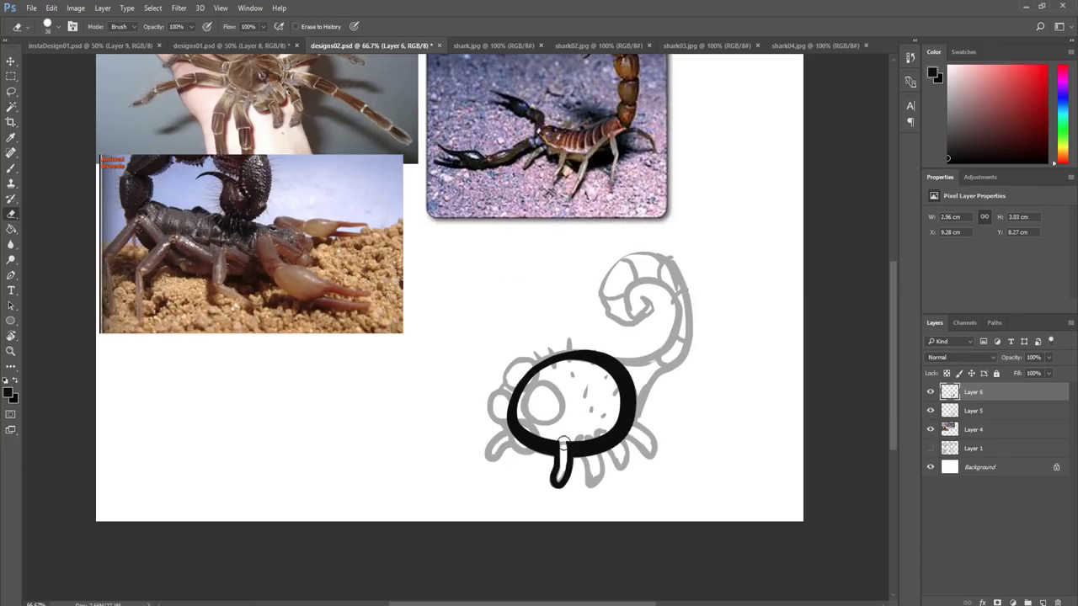
- Draw the scorpion's legs, head, eye circles and curling spiral tail
key("b")
left_click_drag(563, 444, 633, 418)
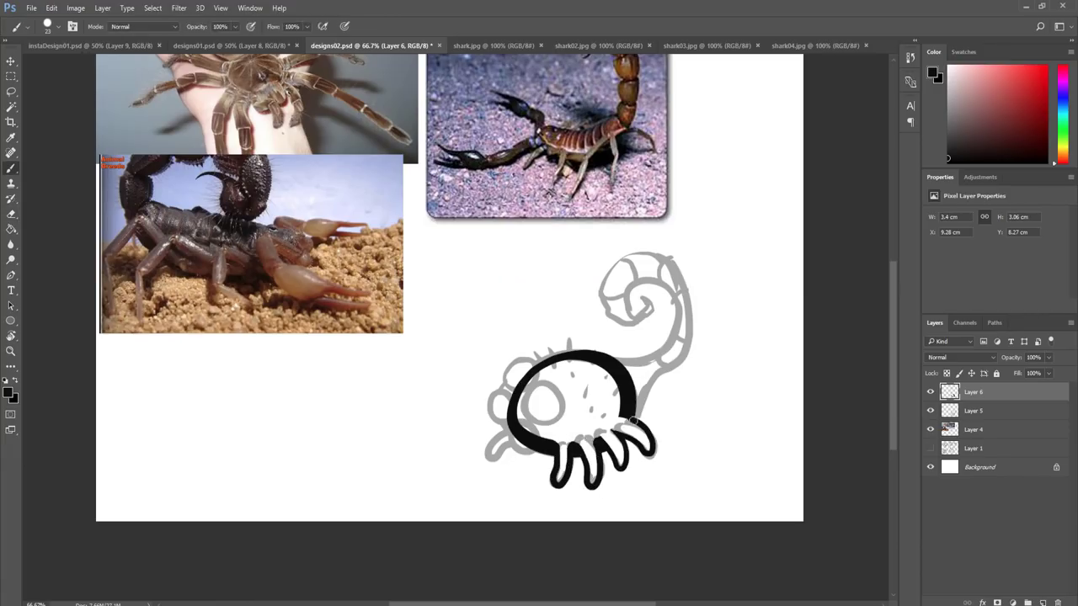
mouse_move(513, 427)
left_mouse_down()
mouse_move(503, 455)
mouse_move(522, 370)
mouse_move(504, 407)
mouse_move(510, 388)
left_mouse_up()
left_click_drag(678, 362, 640, 290)
left_click_drag(690, 413, 602, 269)
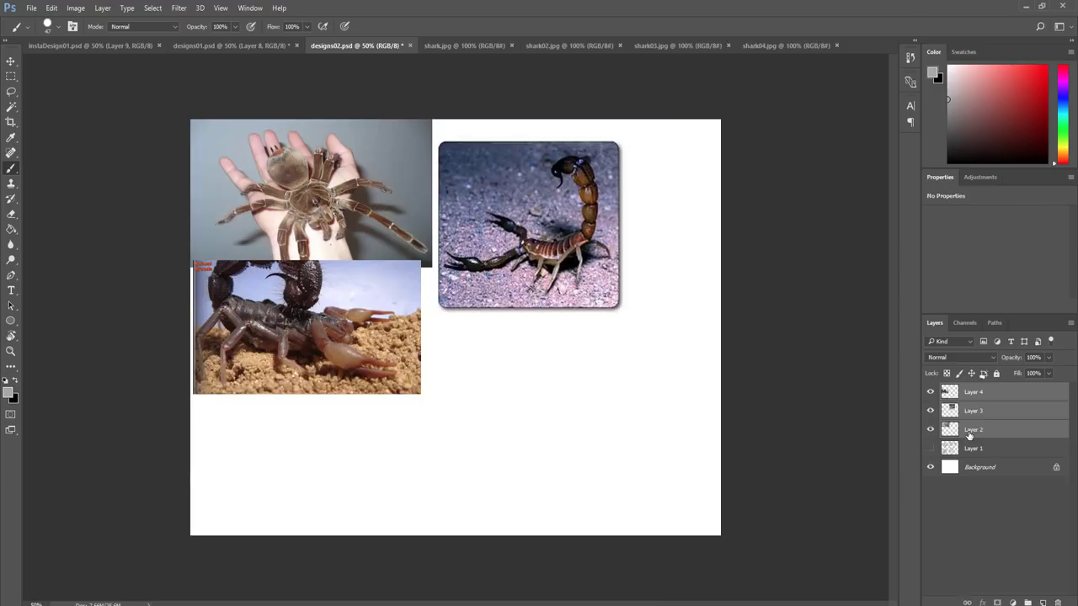
mouse_move(514, 454)
left_mouse_down()
mouse_move(645, 336)
mouse_move(539, 446)
mouse_move(502, 431)
mouse_move(584, 493)
mouse_move(500, 524)
left_mouse_up()
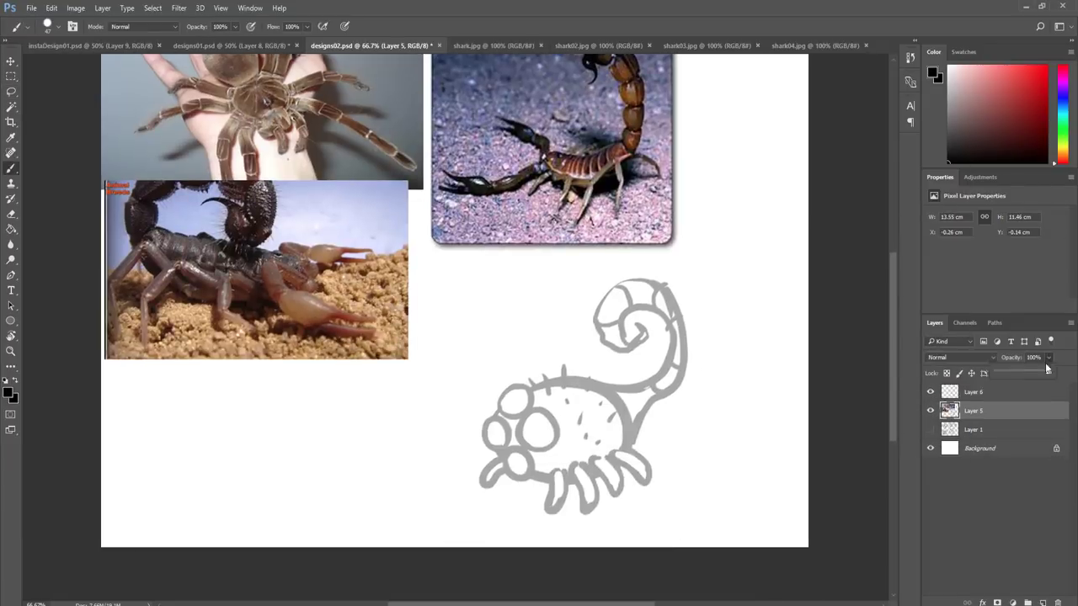
- Adjust the brush and ink the scorpion's body outline and legs in black
right_click(551, 362)
left_click_drag(518, 421, 632, 417)
left_click_drag(552, 459, 556, 484)
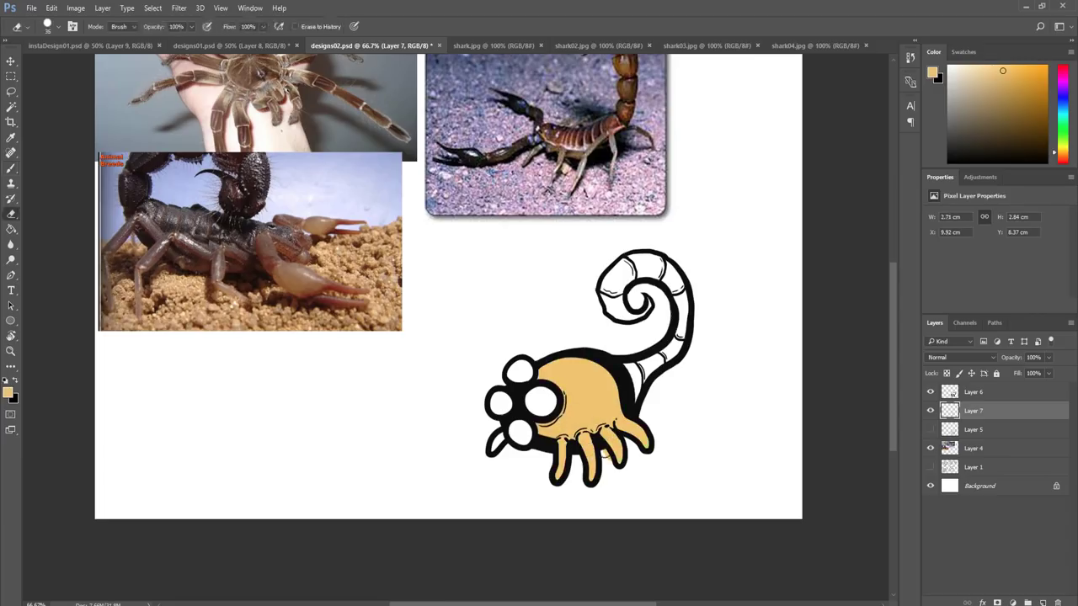
scroll(495, 302, "up", 1)
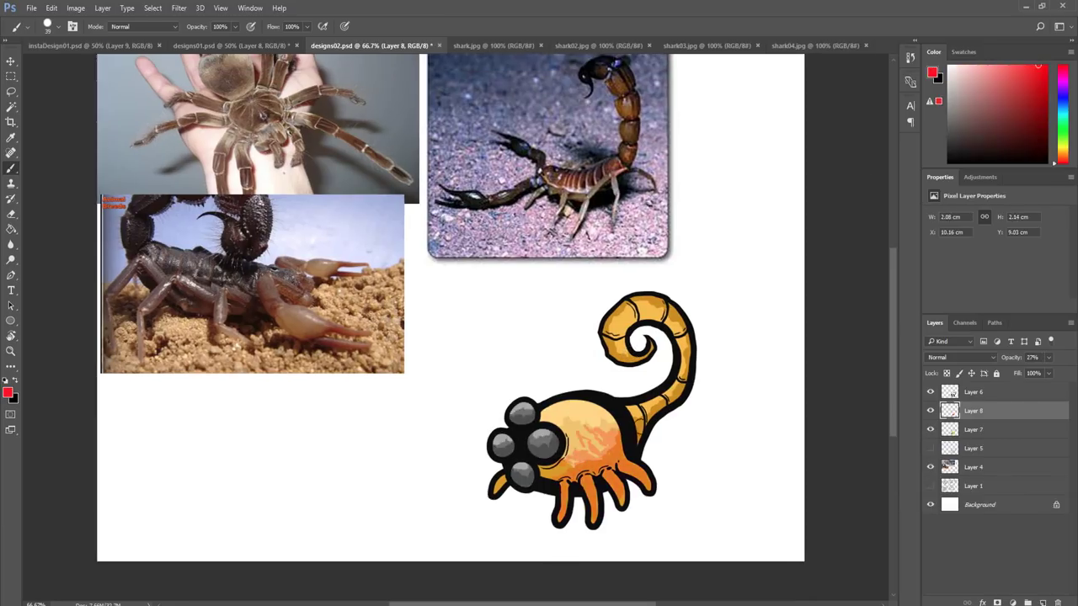
- Sketch the shark creature's outline with legs, a tail and a fin, then add a new layer
key("ctrl+minus")
key("ctrl+minus")
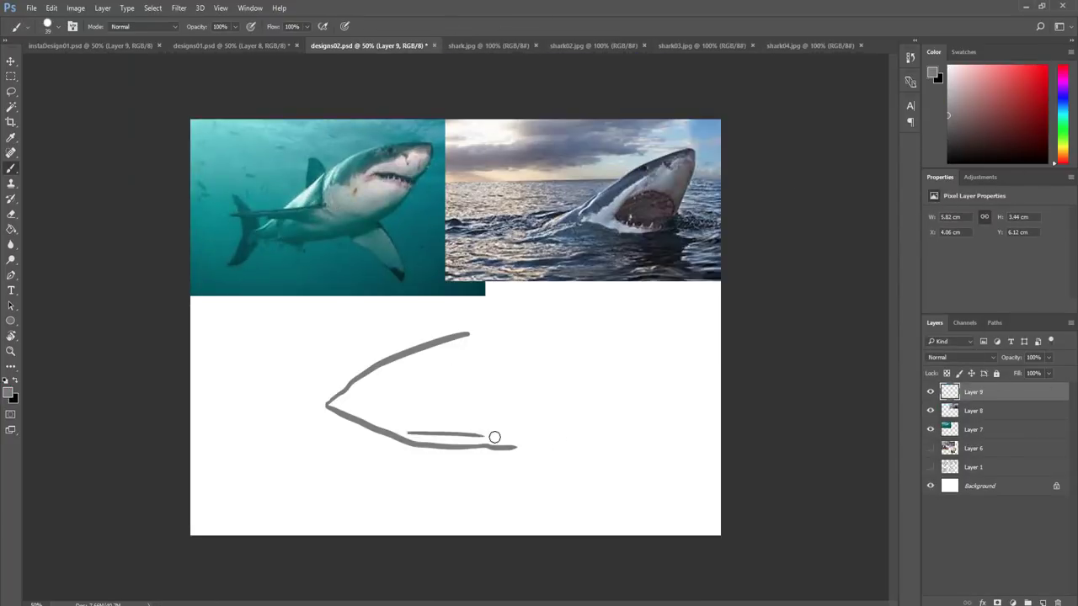
mouse_move(494, 438)
left_mouse_down()
mouse_move(520, 458)
mouse_move(639, 423)
mouse_move(431, 443)
mouse_move(398, 415)
mouse_move(399, 400)
mouse_move(557, 342)
mouse_move(519, 435)
left_mouse_up()
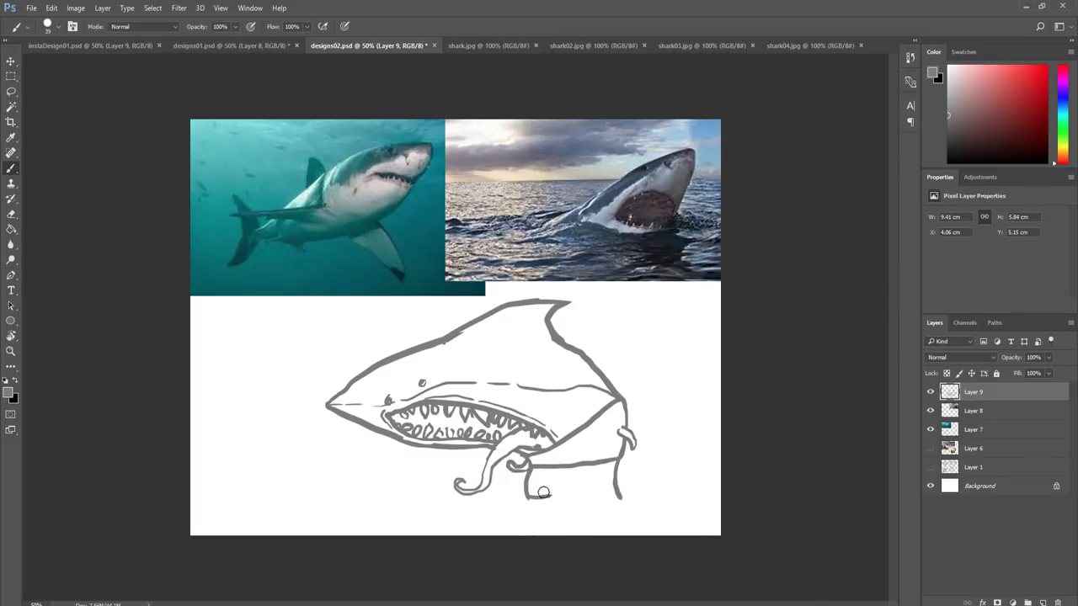
mouse_move(589, 488)
left_mouse_down()
mouse_move(657, 467)
mouse_move(657, 412)
left_mouse_up()
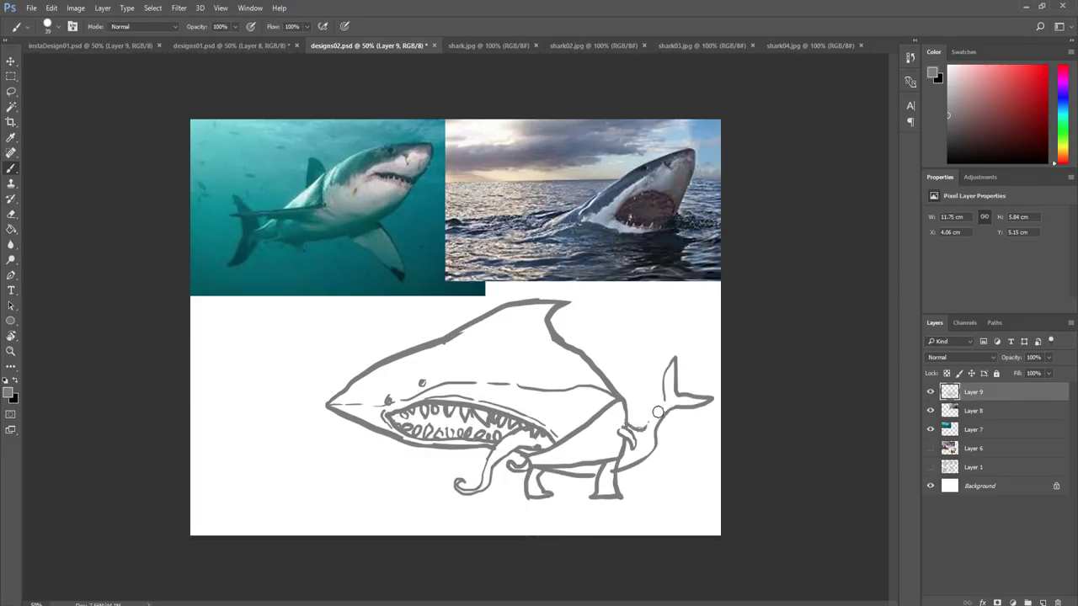
key("ctrl+shift+n")
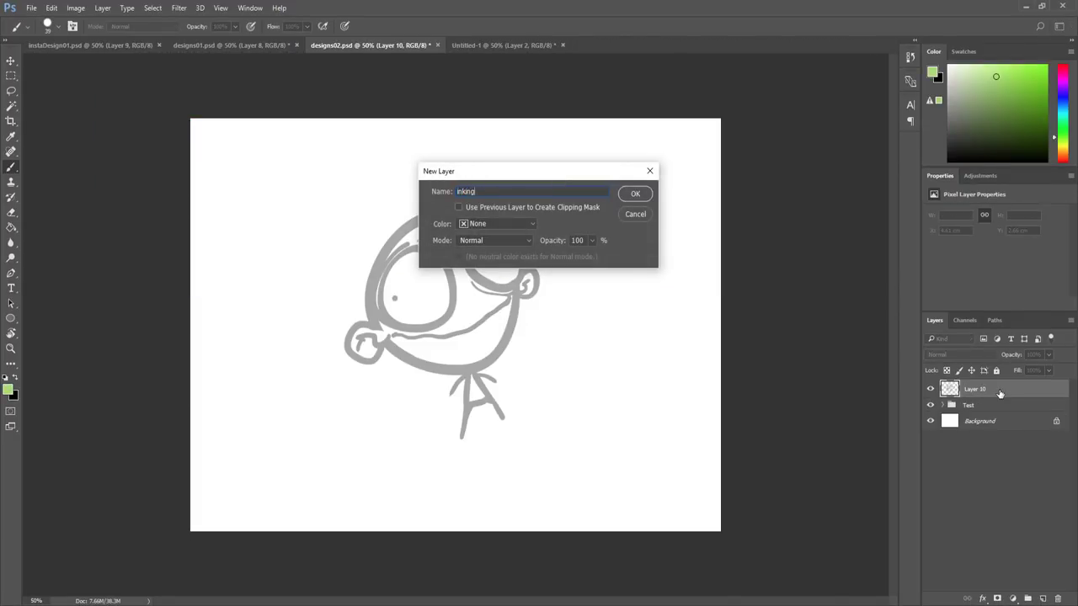
- Create the 'inking' layer, pick near-black paint, and start the flame creature's red outline
key("Return")
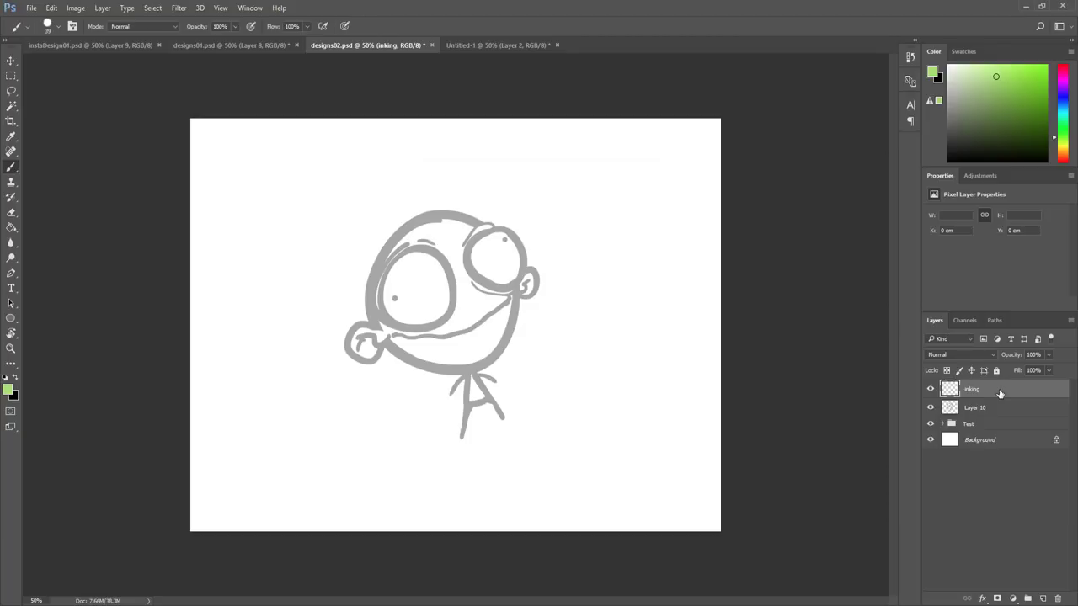
left_click_drag(953, 146, 947, 152)
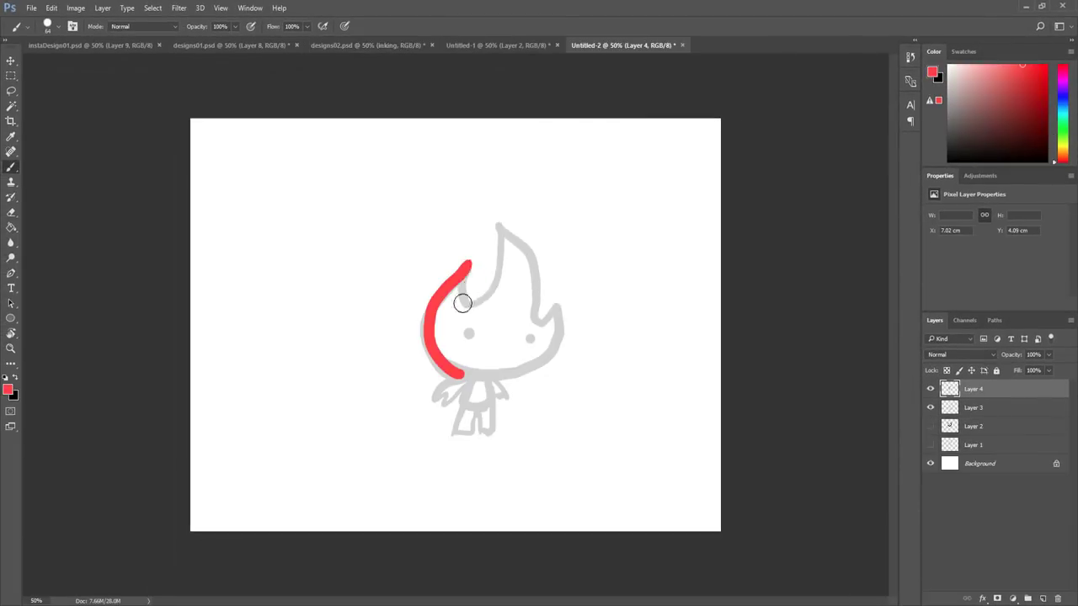
mouse_move(459, 306)
left_mouse_down()
mouse_move(488, 266)
mouse_move(534, 317)
mouse_move(560, 314)
left_mouse_up()
- Paint the red line along the flame's bottom and hide the grey sketch underneath
key("e")
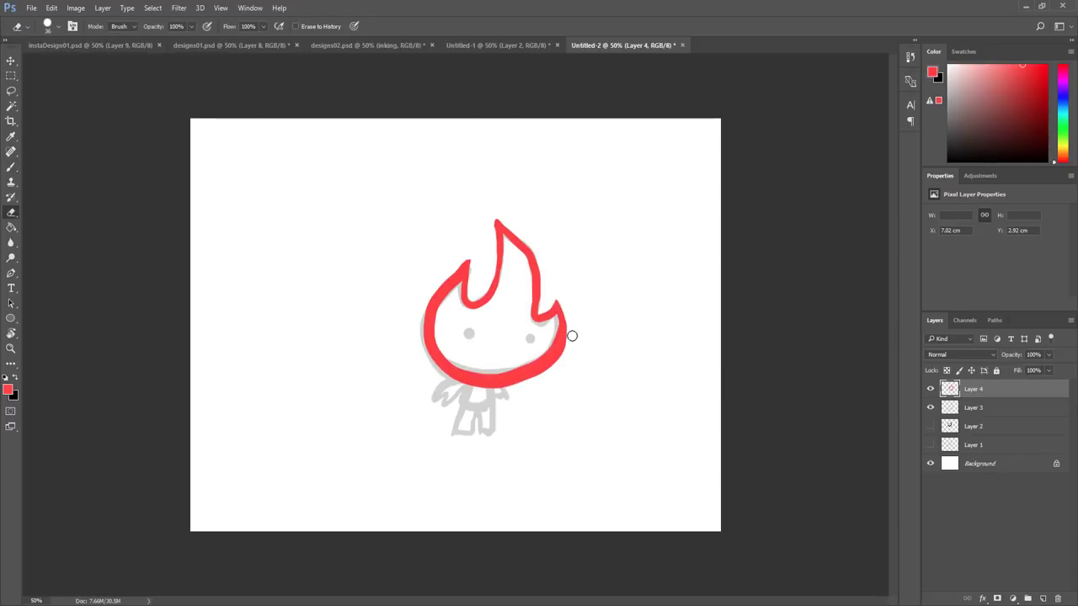
key("b")
mouse_move(493, 387)
left_mouse_down()
mouse_move(446, 401)
mouse_move(516, 411)
mouse_move(452, 429)
mouse_move(477, 410)
left_mouse_up()
key("e")
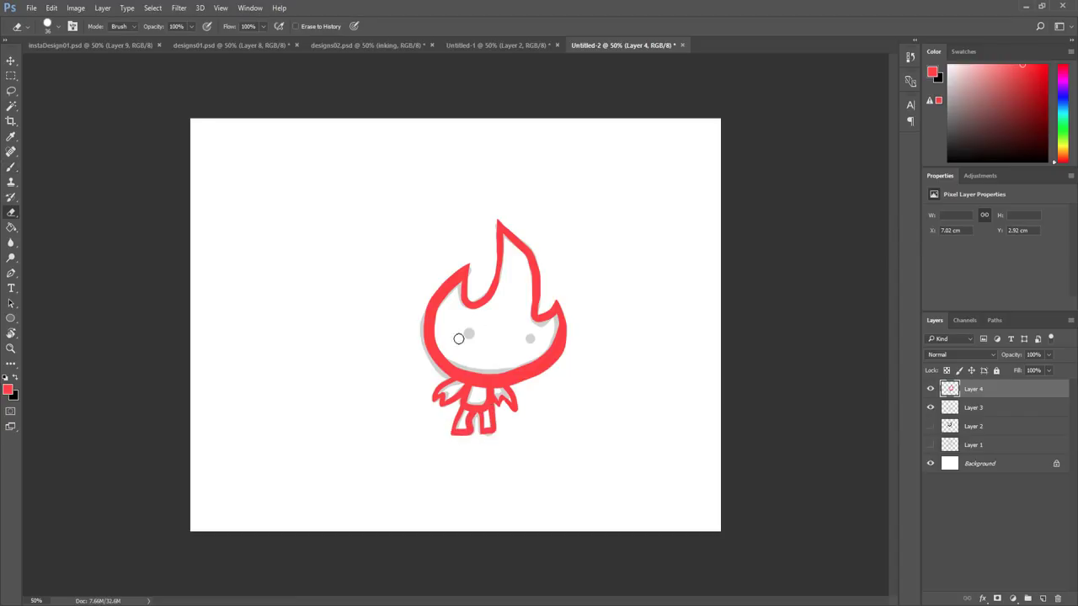
key("b")
left_click(930, 408)
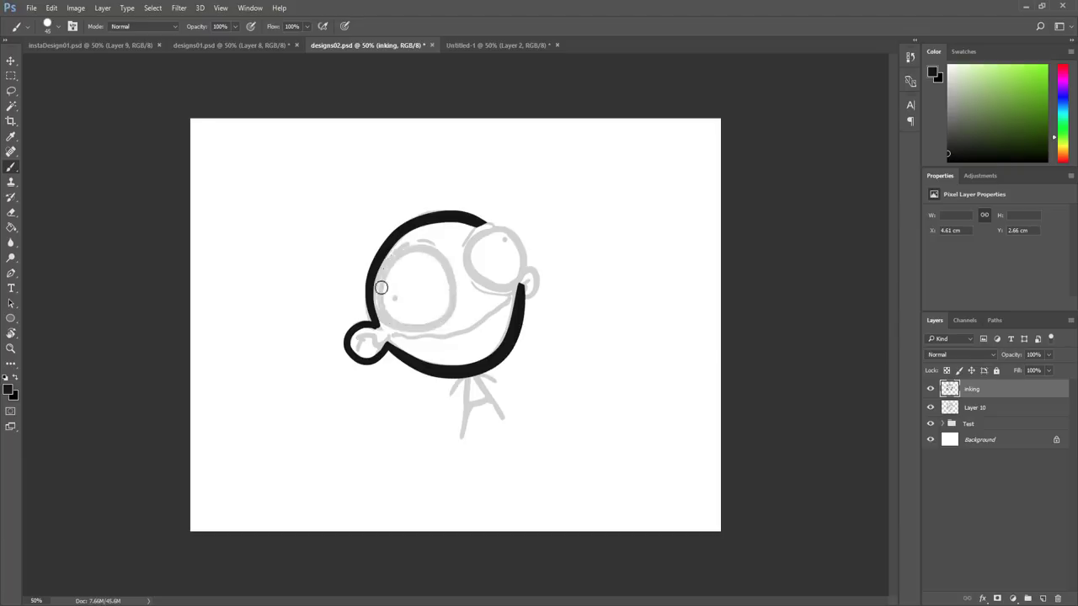
- Ink black rings around both eyes, set the brush to 30 px, and add a new layer
left_click_drag(385, 257, 389, 256)
mouse_move(492, 228)
left_mouse_down()
mouse_move(526, 266)
mouse_move(505, 286)
left_mouse_up()
key("ctrl+z")
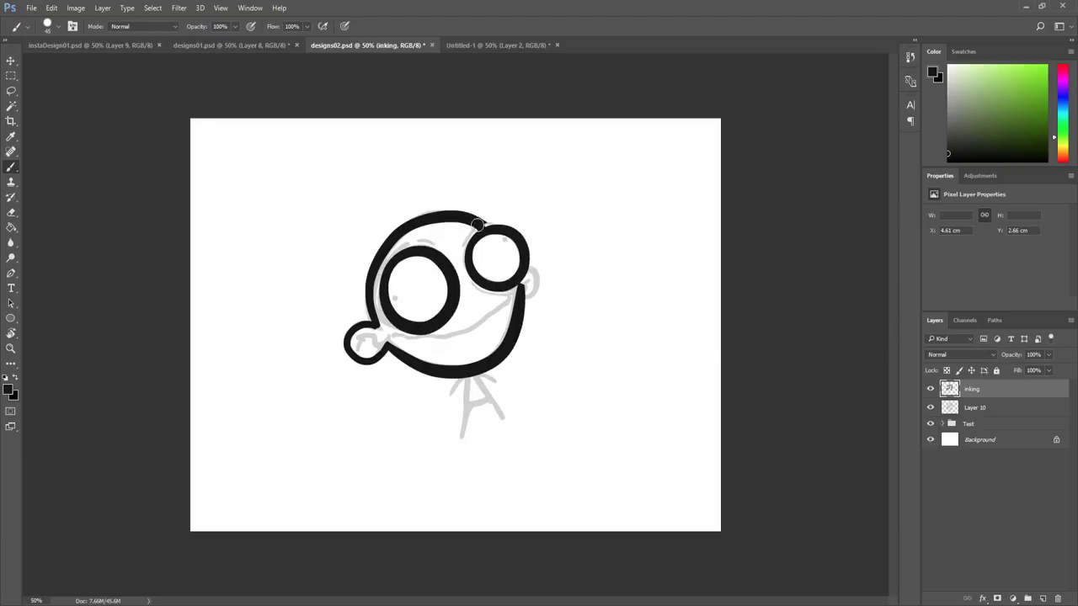
right_click(462, 338)
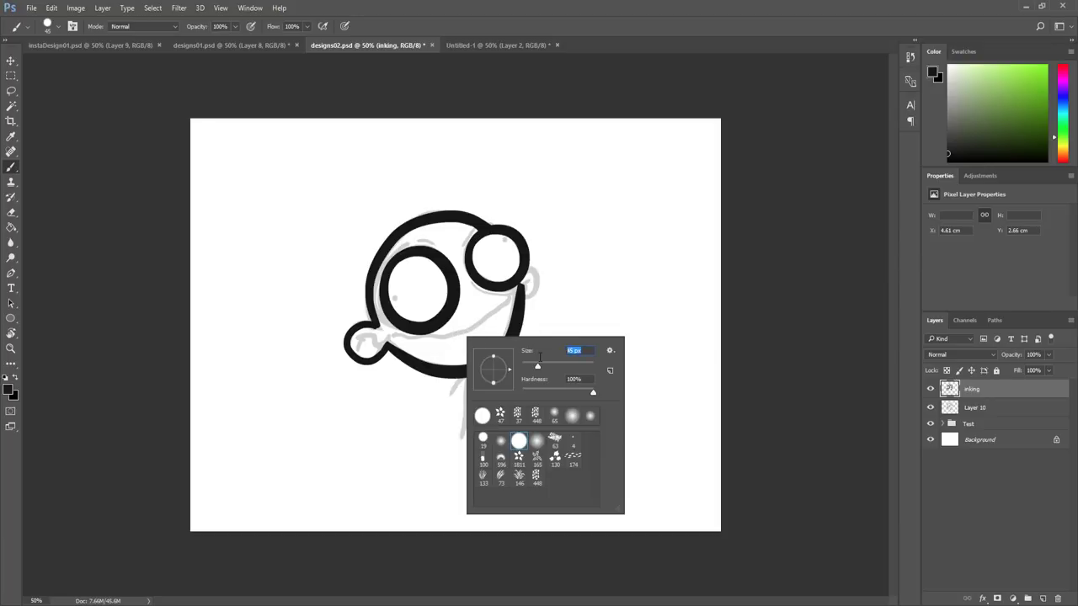
key("Return")
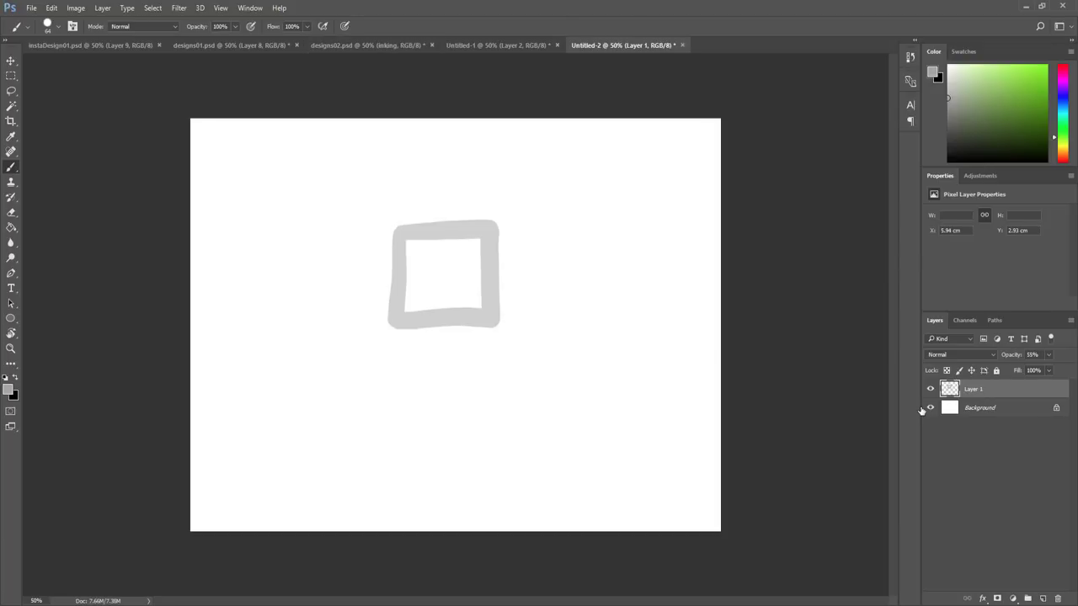
key("ctrl+shift+n")
key("Return")
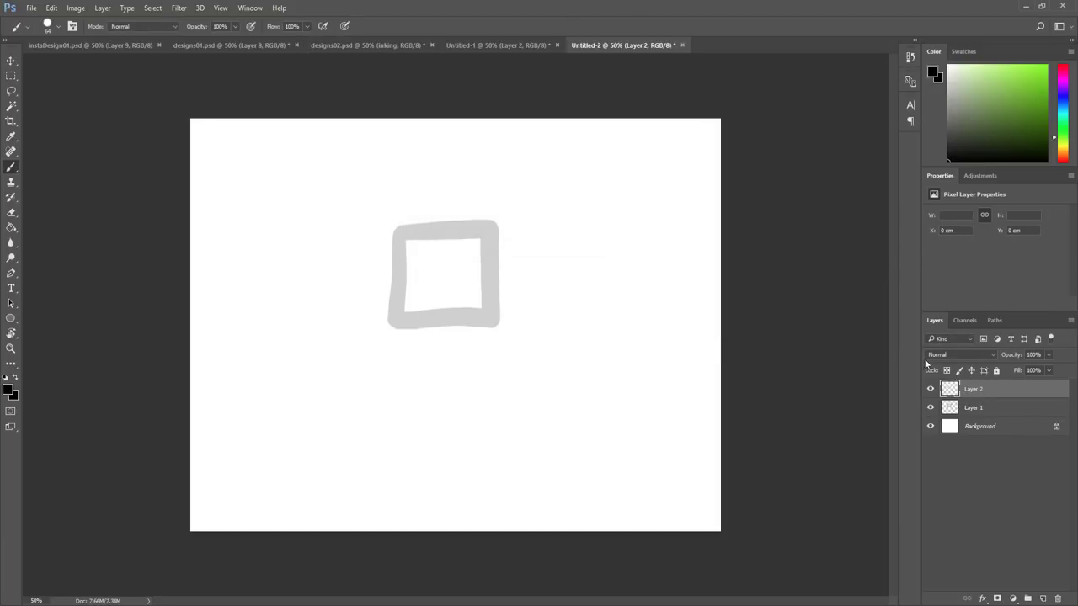
- Ink the grey square's left, bottom and top edges in thick black, redoing strokes as needed
key("ctrl+z")
key("ctrl+z")
left_click_drag(396, 321, 396, 224)
key("ctrl+z")
key("ctrl+z")
mouse_move(417, 318)
left_mouse_down()
mouse_move(510, 315)
mouse_move(497, 319)
left_mouse_up()
key("ctrl+z")
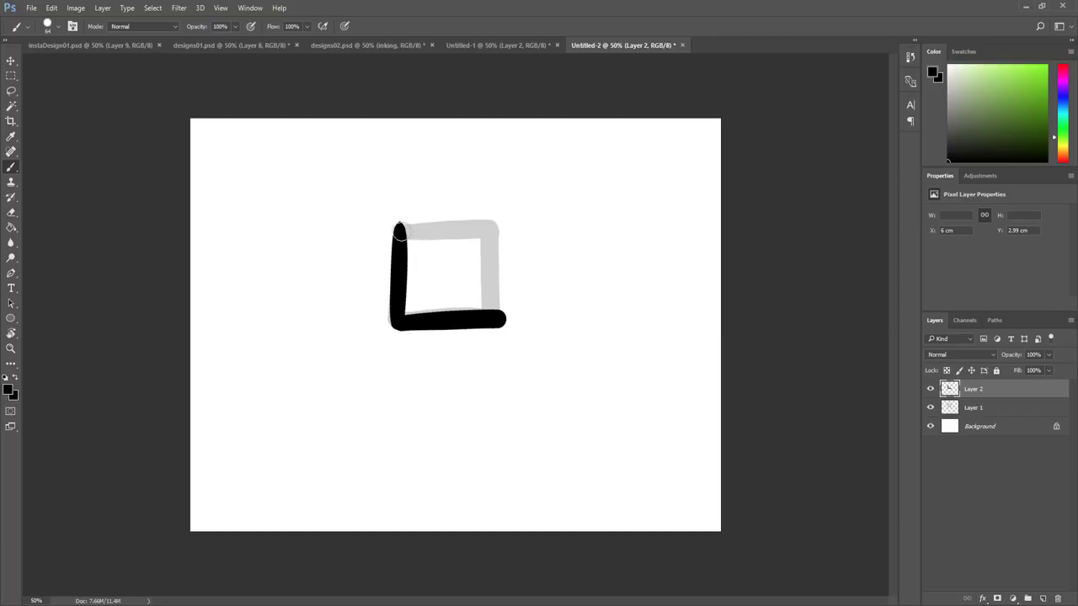
mouse_move(399, 231)
left_mouse_down()
mouse_move(456, 225)
mouse_move(492, 237)
left_mouse_up()
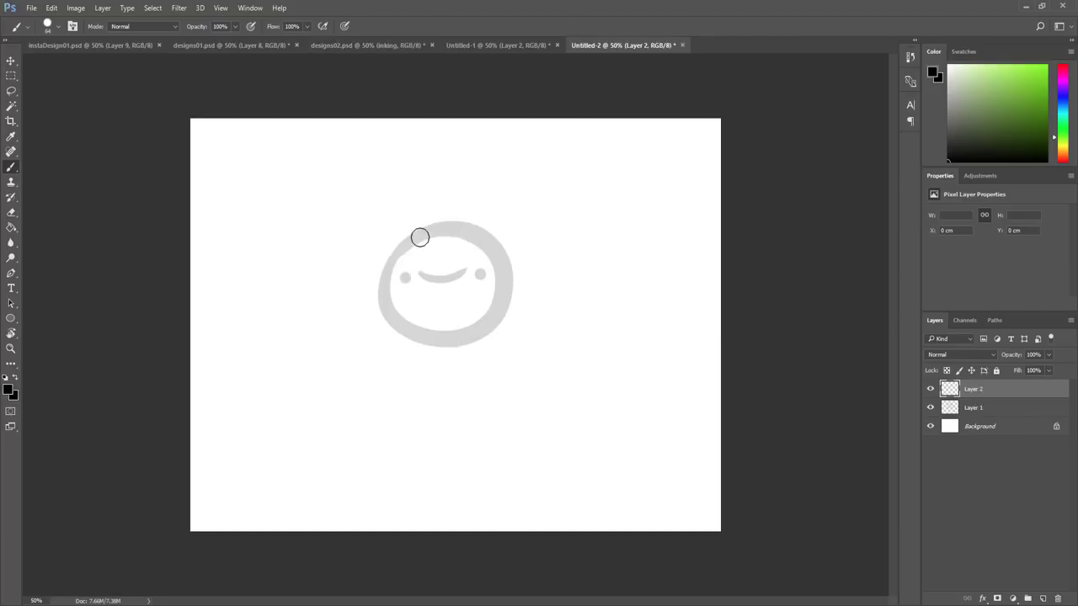
- Paint a thick black ring around the circle, undoing erasures and restoring the eye circles
left_click_drag(418, 236, 426, 289)
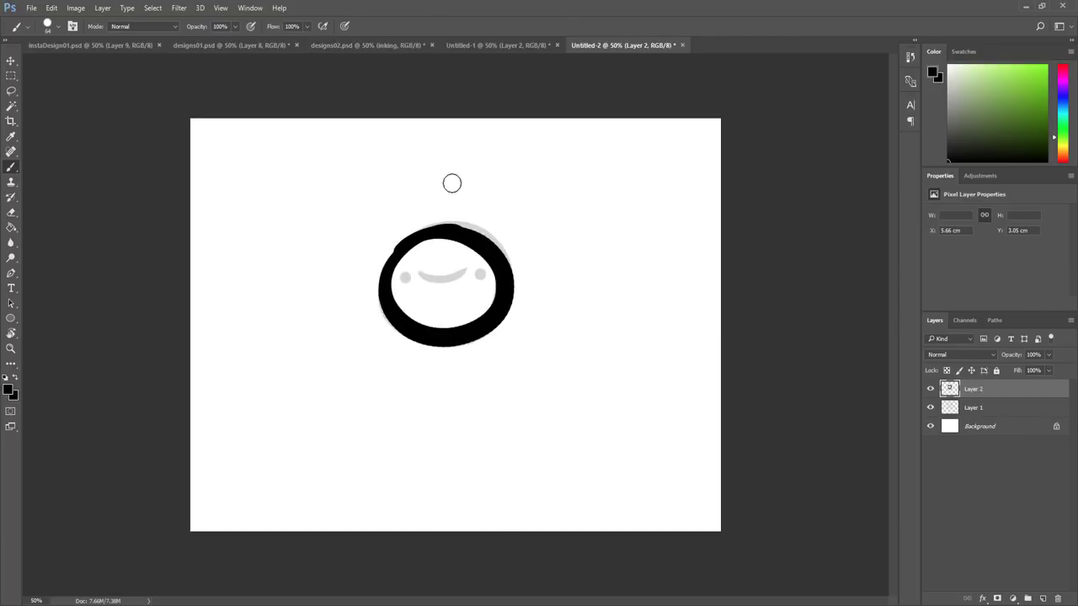
key("e")
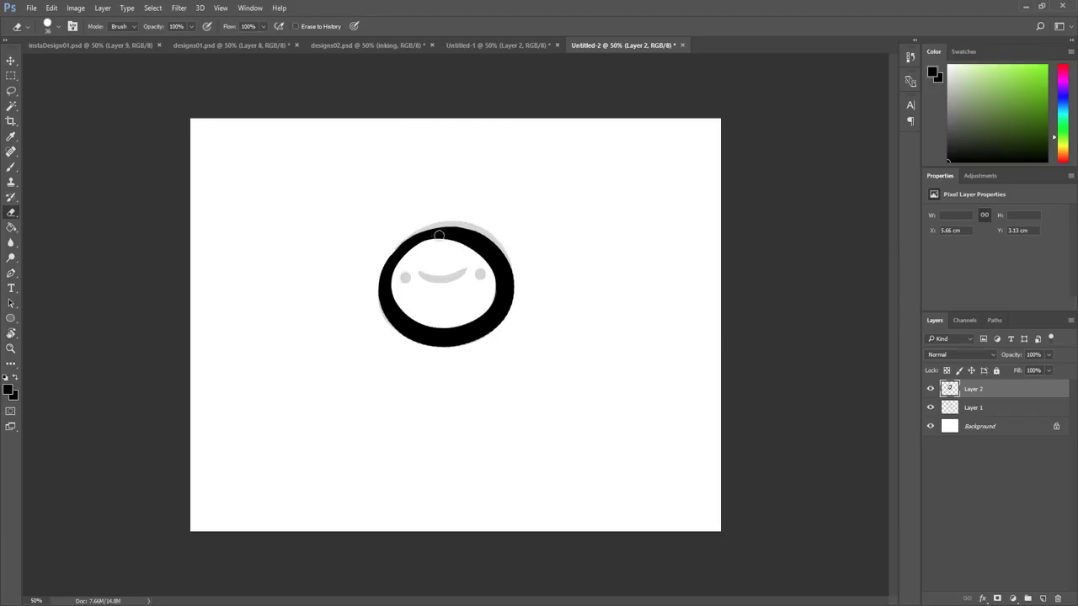
key("b")
key("e")
key("ctrl+z")
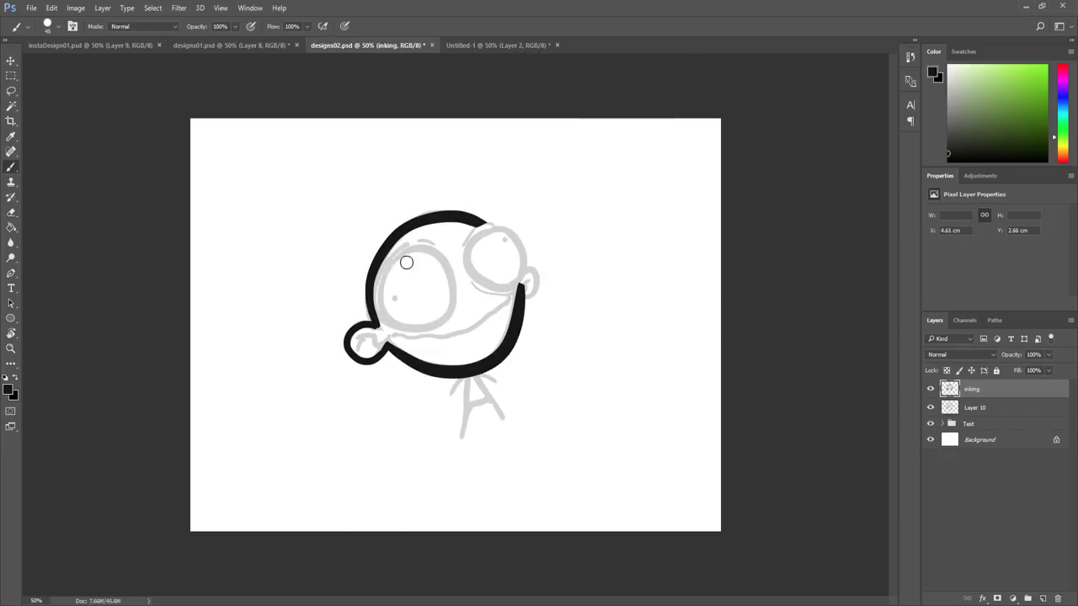
key("ctrl+z")
key("ctrl+z")
key("ctrl+z")
key("ctrl+z")
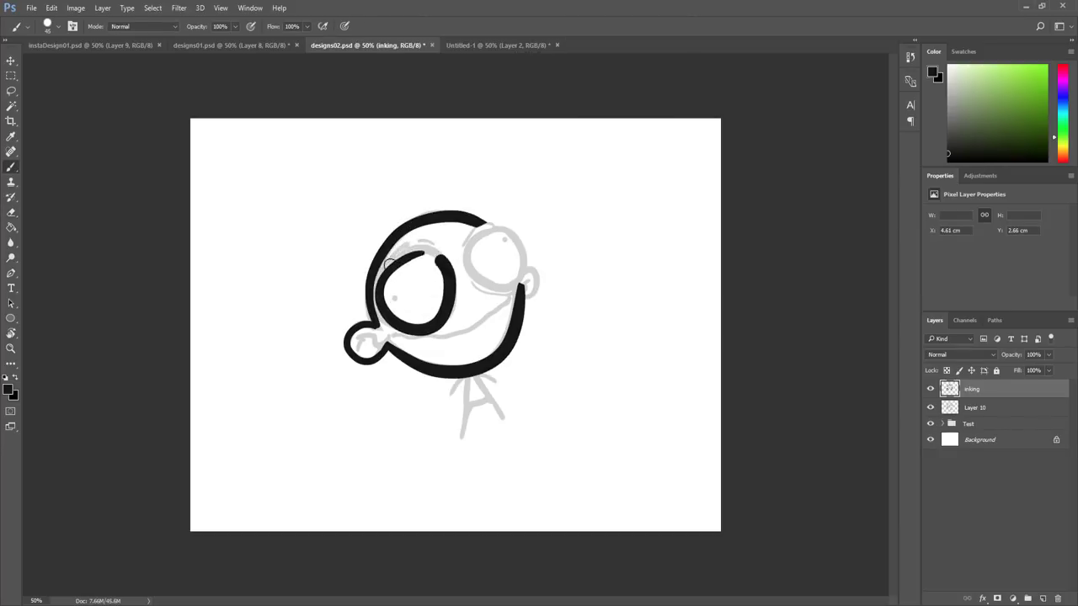
key("ctrl+shift+z")
key("ctrl+shift+z")
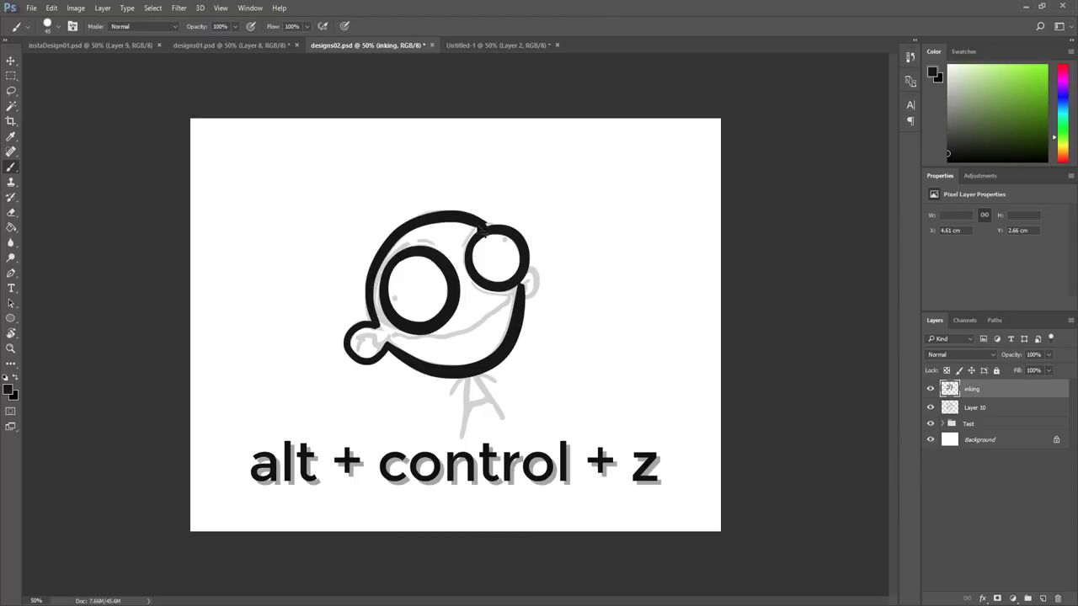
right_click(461, 337)
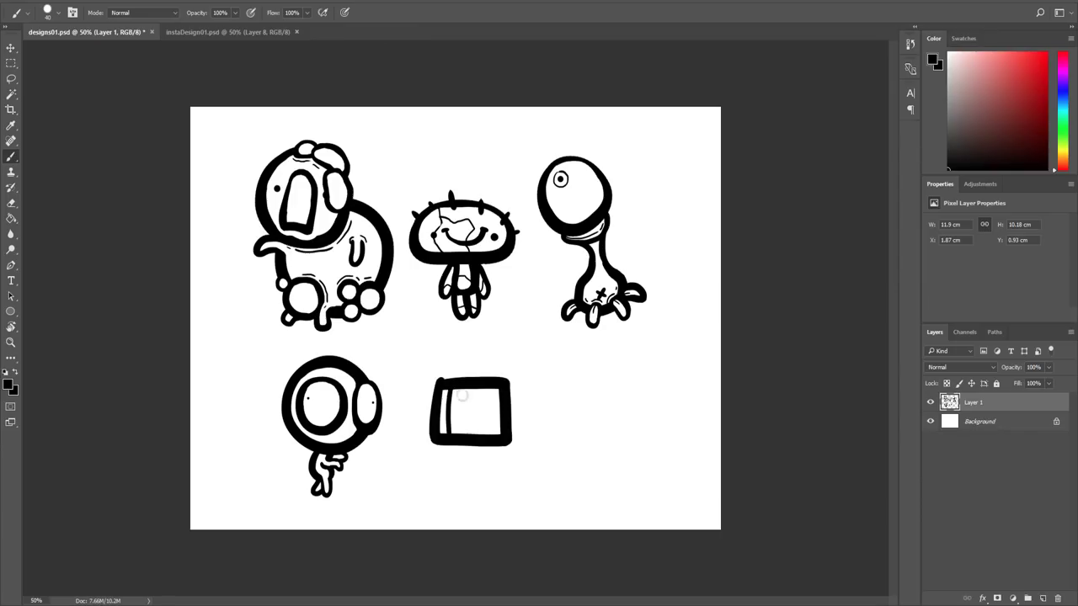
- Draw teeth lines and thicken the square creature's bottom and right outline
mouse_move(472, 396)
left_mouse_down()
mouse_move(535, 427)
mouse_move(495, 369)
mouse_move(426, 415)
mouse_move(471, 455)
left_mouse_up()
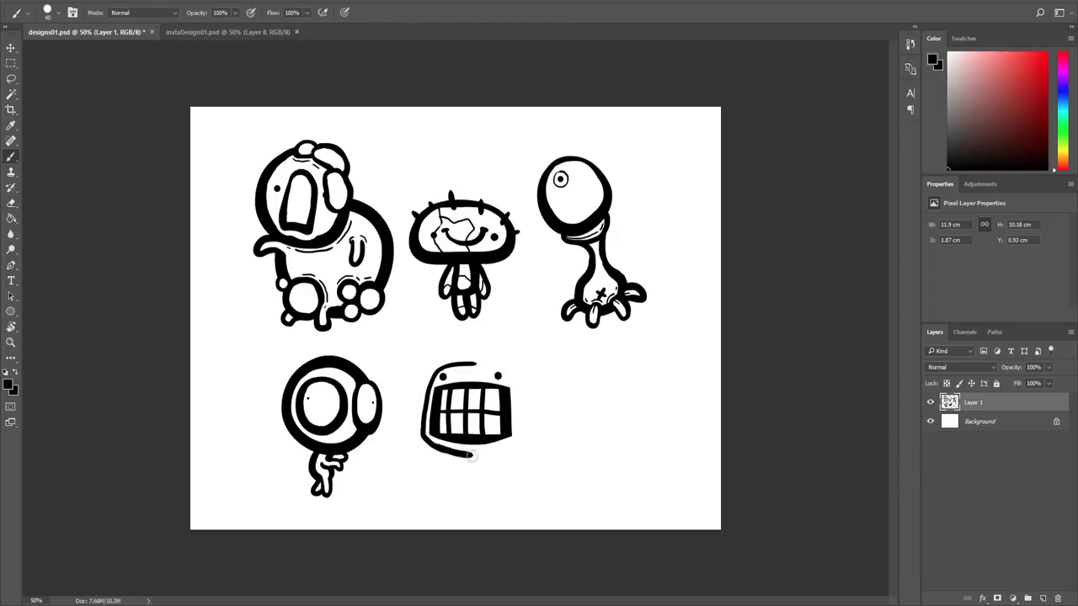
left_click_drag(423, 425, 520, 414)
left_click_drag(450, 367, 486, 379)
mouse_move(423, 464)
left_mouse_down()
mouse_move(511, 467)
mouse_move(440, 450)
mouse_move(492, 466)
mouse_move(432, 468)
mouse_move(520, 446)
mouse_move(449, 475)
mouse_move(418, 462)
left_mouse_up()
key("e")
key("b")
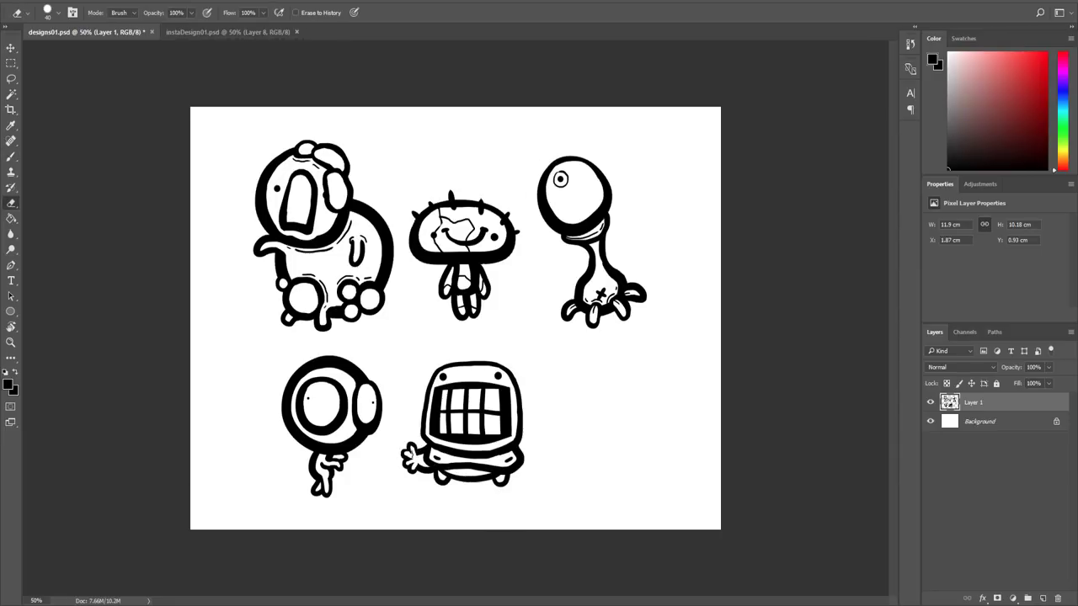
- Draw a left hand and copy it as a horizontally mirrored right hand
left_click_drag(516, 451, 539, 473)
key("ctrl+t")
key("Return")
key("e")
key("ctrl+d")
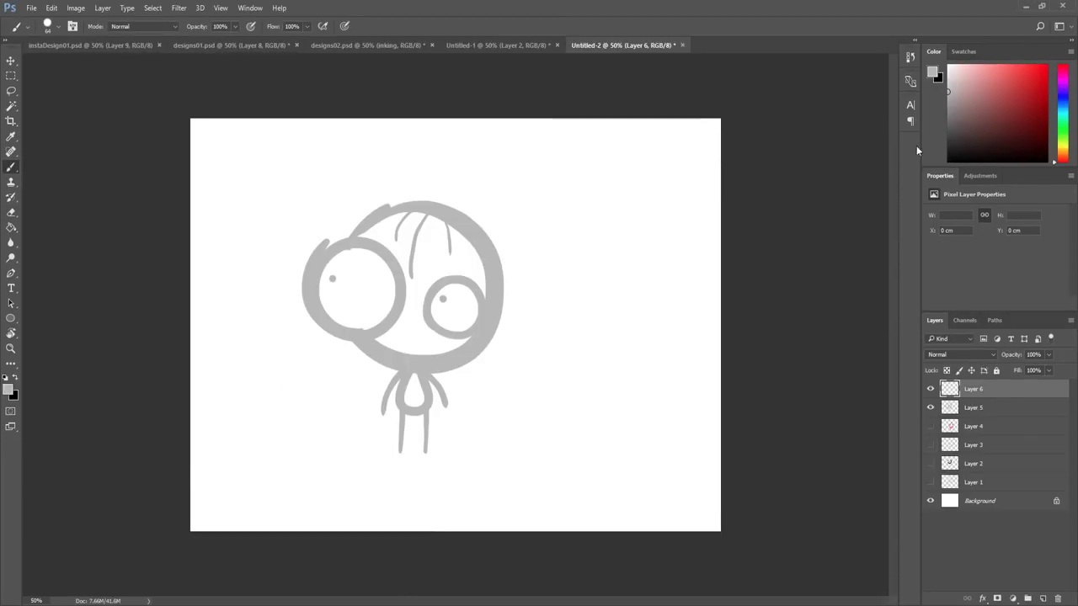
- On a new layer, ink both eye circles, the head outline and the hair strands
key("ctrl+shift+alt+n")
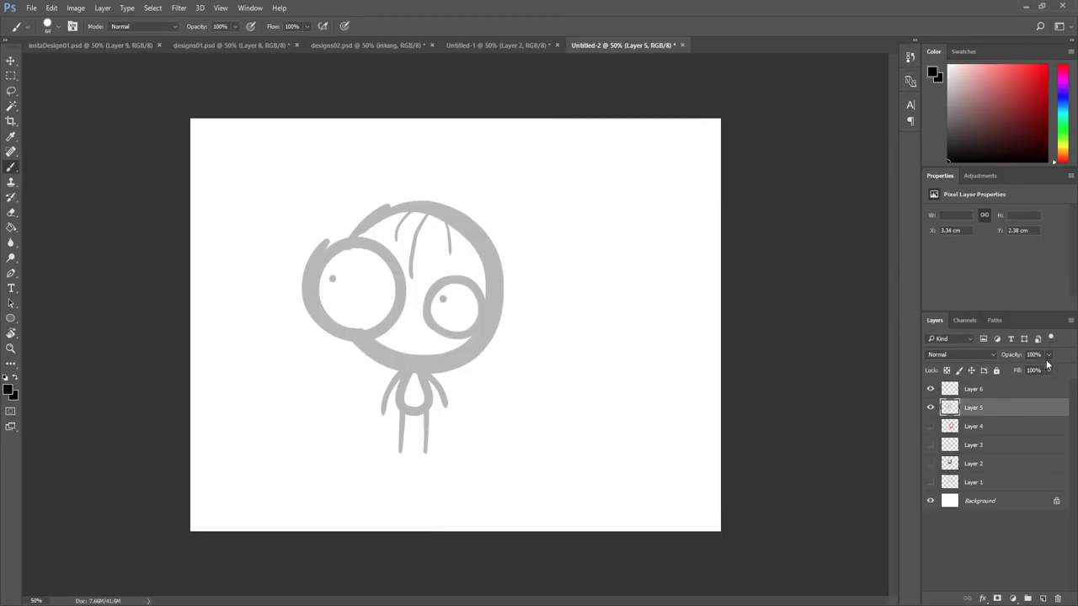
mouse_move(329, 245)
left_mouse_down()
mouse_move(400, 287)
mouse_move(337, 237)
left_mouse_up()
left_click_drag(444, 280, 470, 281)
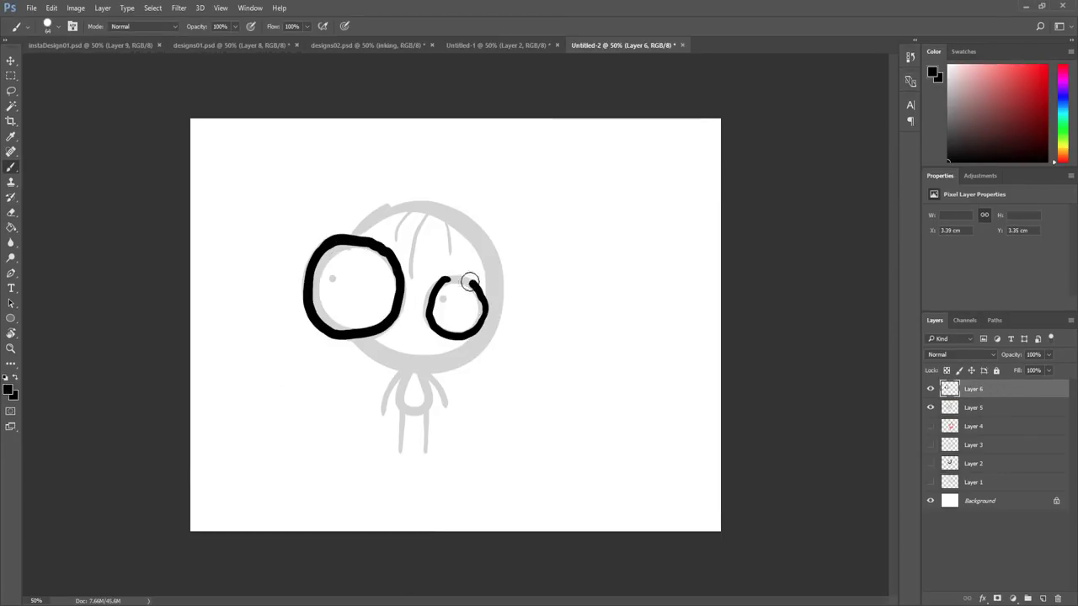
left_click_drag(361, 343, 401, 358)
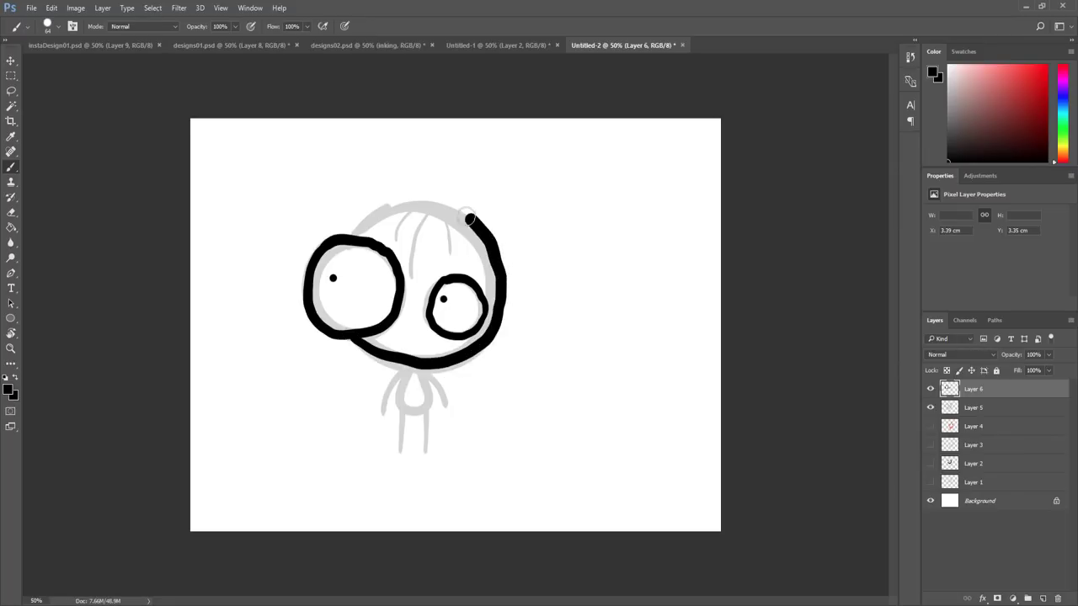
mouse_move(470, 219)
left_mouse_down()
mouse_move(345, 239)
mouse_move(380, 209)
mouse_move(390, 241)
left_mouse_up()
mouse_move(421, 210)
left_mouse_down()
mouse_move(409, 271)
mouse_move(452, 255)
left_mouse_up()
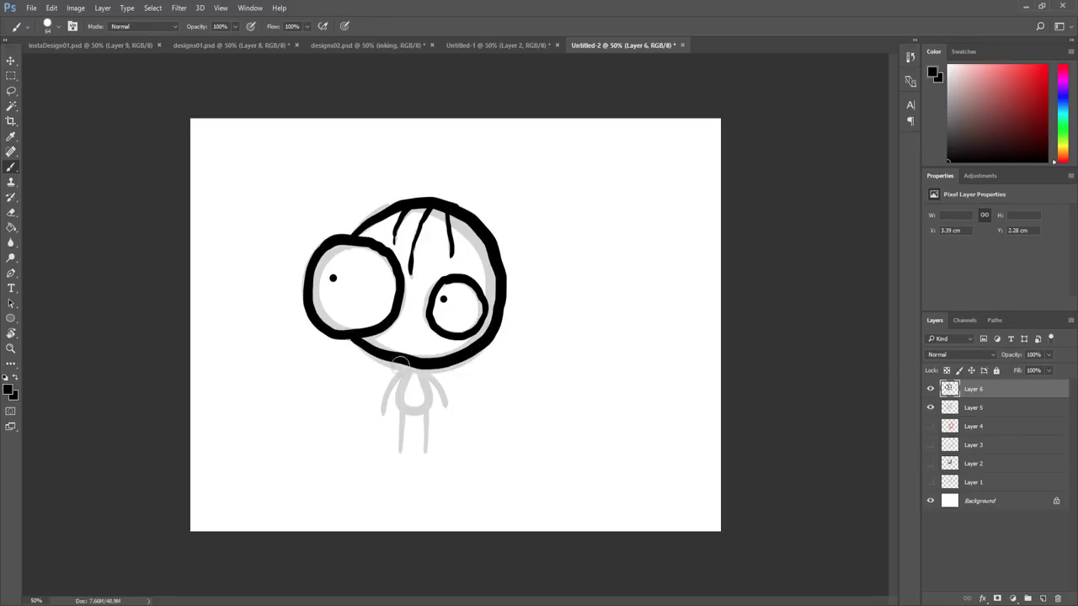
- Ink the neck, arms and legs, then hide the grey sketch layer and zoom out
mouse_move(401, 363)
left_mouse_down()
mouse_move(421, 367)
mouse_move(381, 414)
mouse_move(448, 408)
mouse_move(402, 459)
left_mouse_up()
key("ctrl+z")
left_click_drag(425, 409, 426, 460)
left_click(930, 408)
key("ctrl+minus")
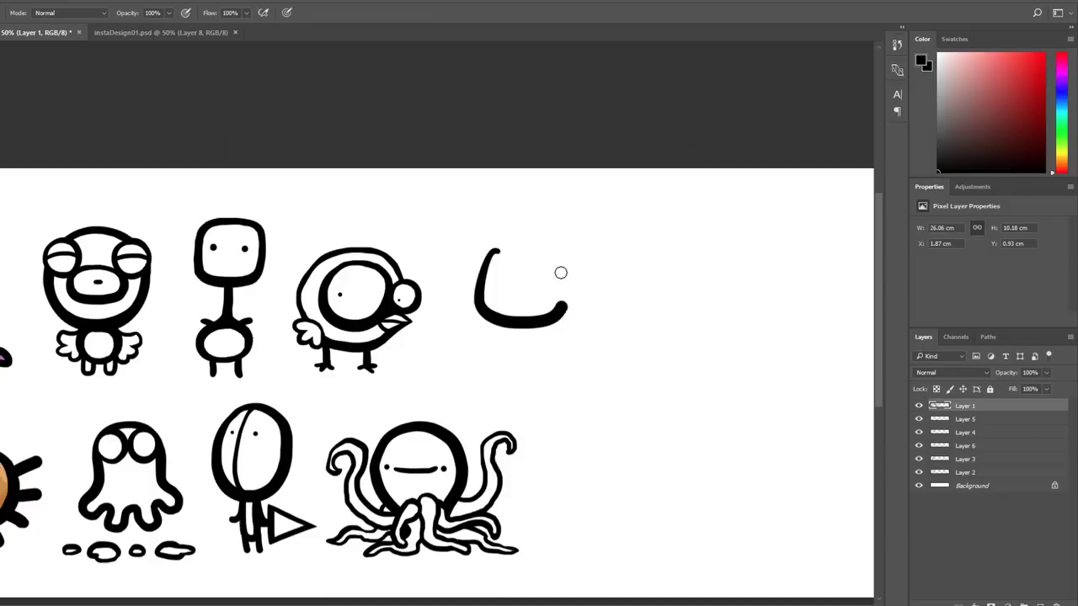
- Close the head into a full ring, draw a body beneath it and a loop on the left, and save
left_click_drag(560, 272, 491, 278)
key("b")
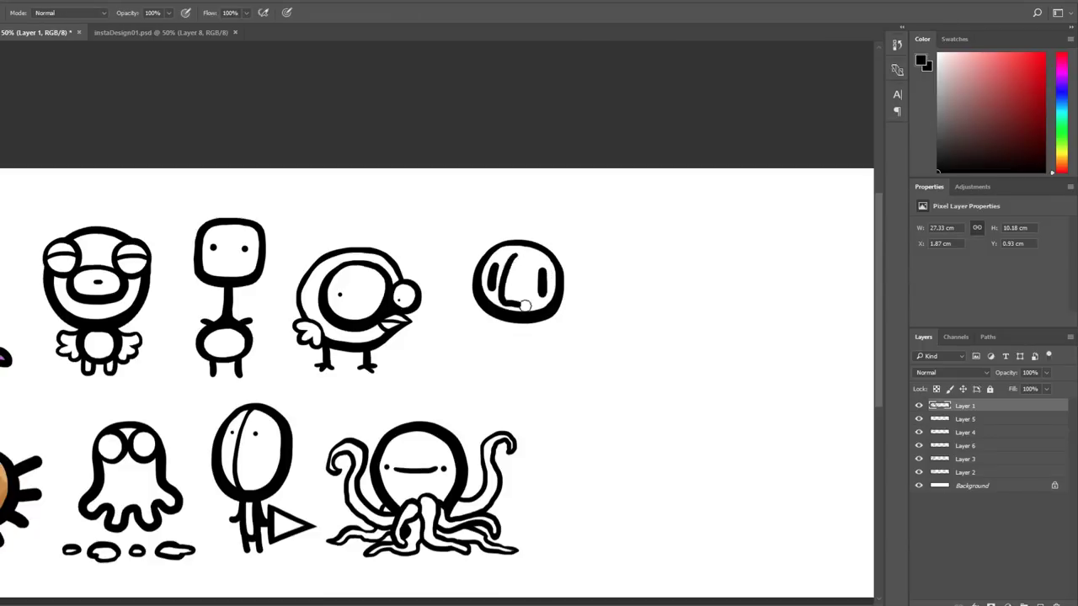
left_click_drag(505, 324, 501, 354)
left_click_drag(522, 240, 472, 303)
key("e")
key("ctrl+s")
- Rework the inner lines into a hair swoosh and erase part of the right face's outline
mouse_move(509, 231)
left_mouse_down()
mouse_move(471, 271)
mouse_move(530, 242)
left_mouse_up()
left_click_drag(513, 278, 468, 311)
left_click_drag(522, 220, 572, 303)
left_click_drag(581, 295, 551, 328)
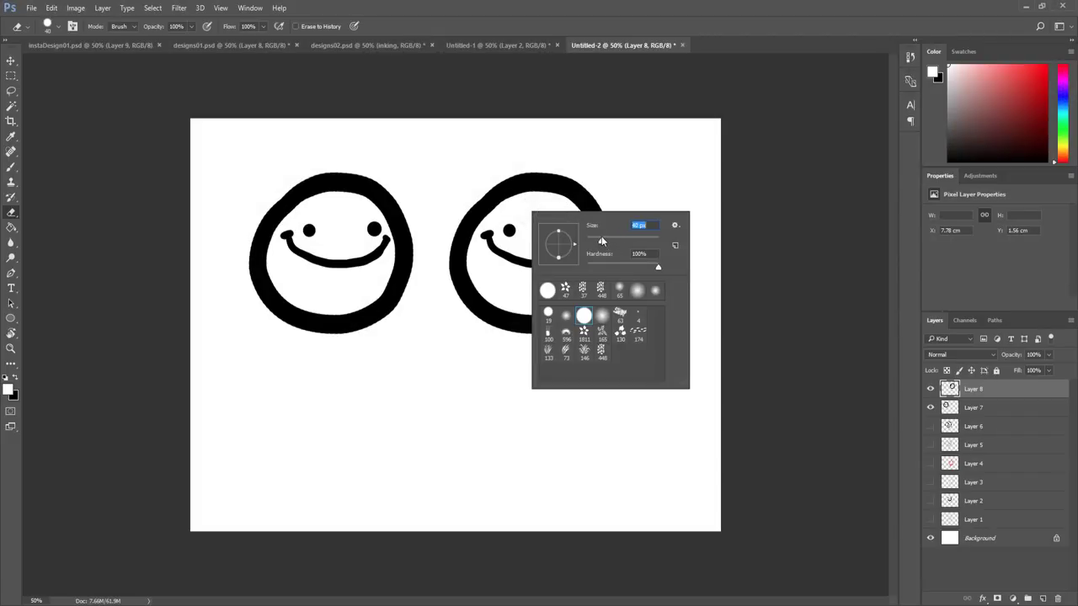
left_click(497, 223)
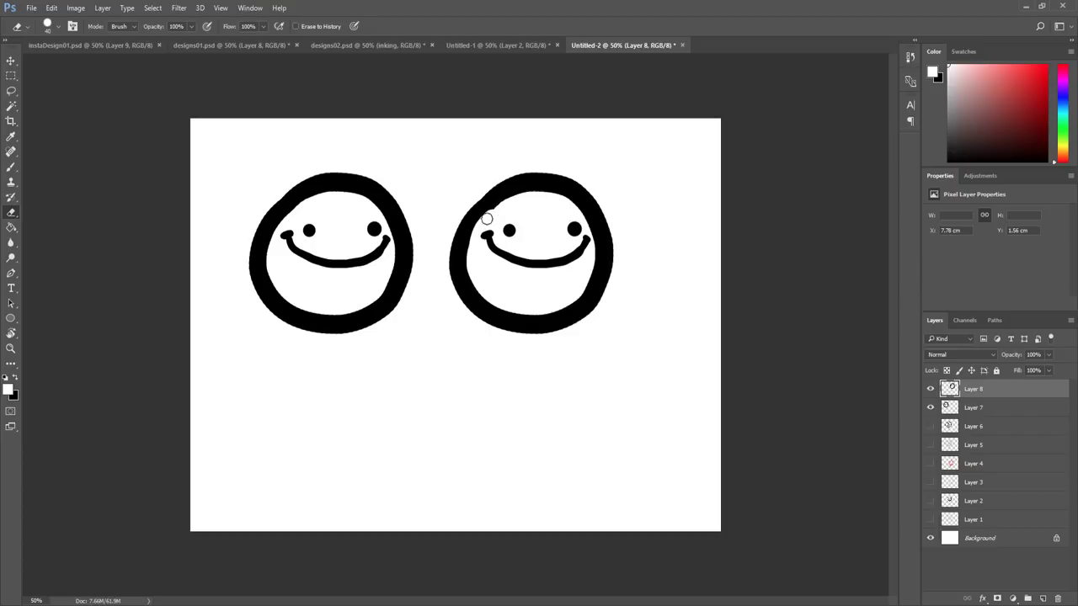
left_click_drag(497, 208, 515, 202)
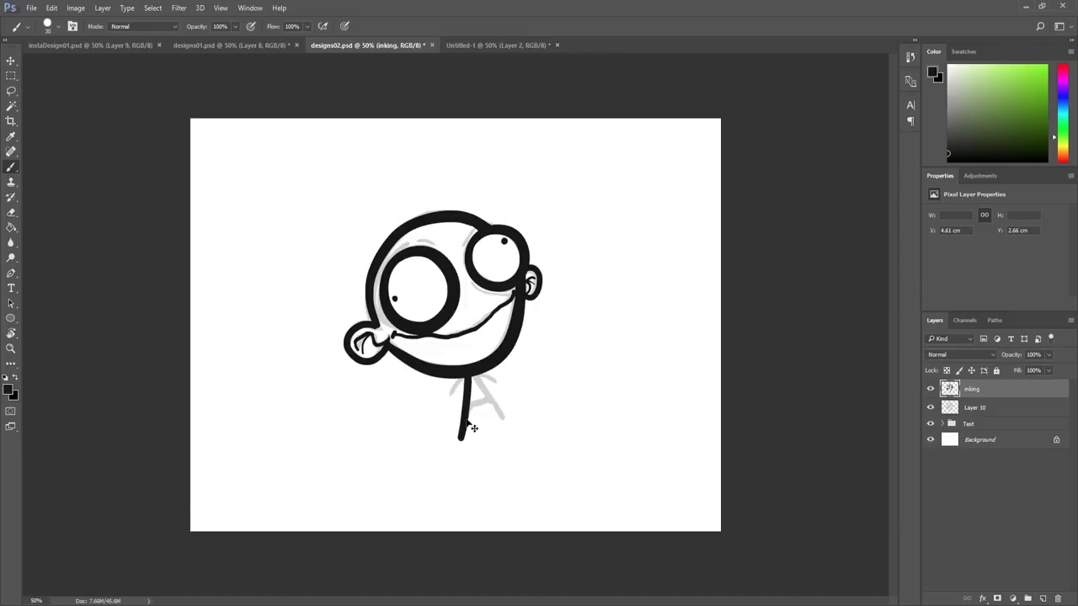
- Ink the neck crossbar and diagonal leg, redrawing misplaced strokes, then hide the grey sketch
mouse_move(463, 407)
left_mouse_down()
mouse_move(497, 391)
mouse_move(505, 420)
left_mouse_up()
key("ctrl+z")
left_click_drag(473, 376, 503, 423)
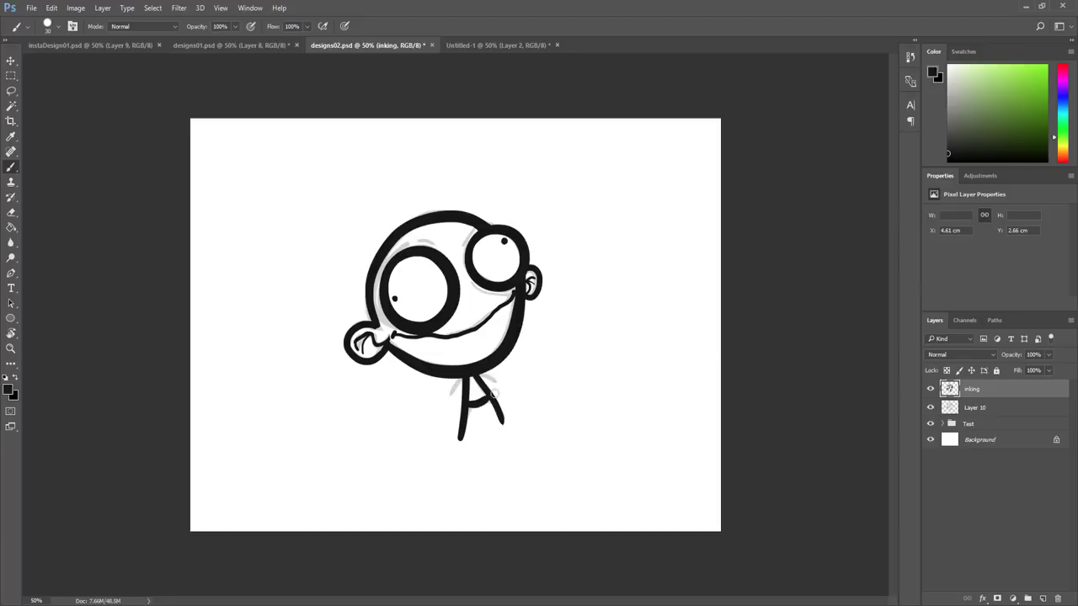
mouse_move(461, 380)
left_mouse_down()
mouse_move(449, 411)
mouse_move(506, 389)
left_mouse_up()
key("ctrl+z")
key("ctrl+z")
key("ctrl+z")
key("ctrl+z")
key("ctrl+z")
key("ctrl+z")
key("ctrl+z")
key("ctrl+z")
key("ctrl+z")
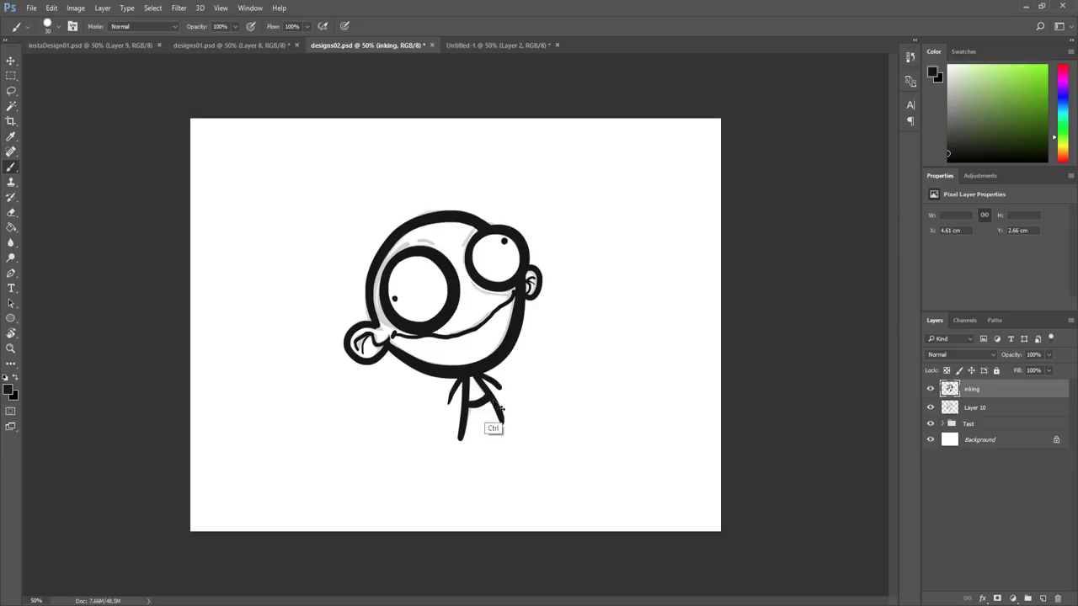
left_click(930, 407)
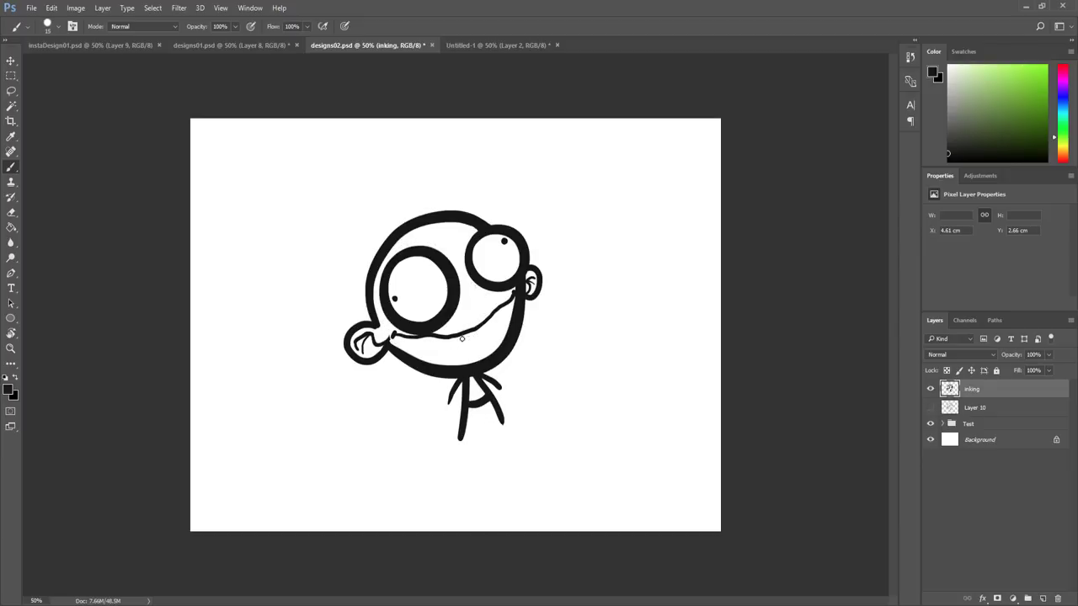
- Add the lower lip, erase overlaps where the eye meets the head, and retouch the left eye ring
left_click_drag(503, 311, 440, 346)
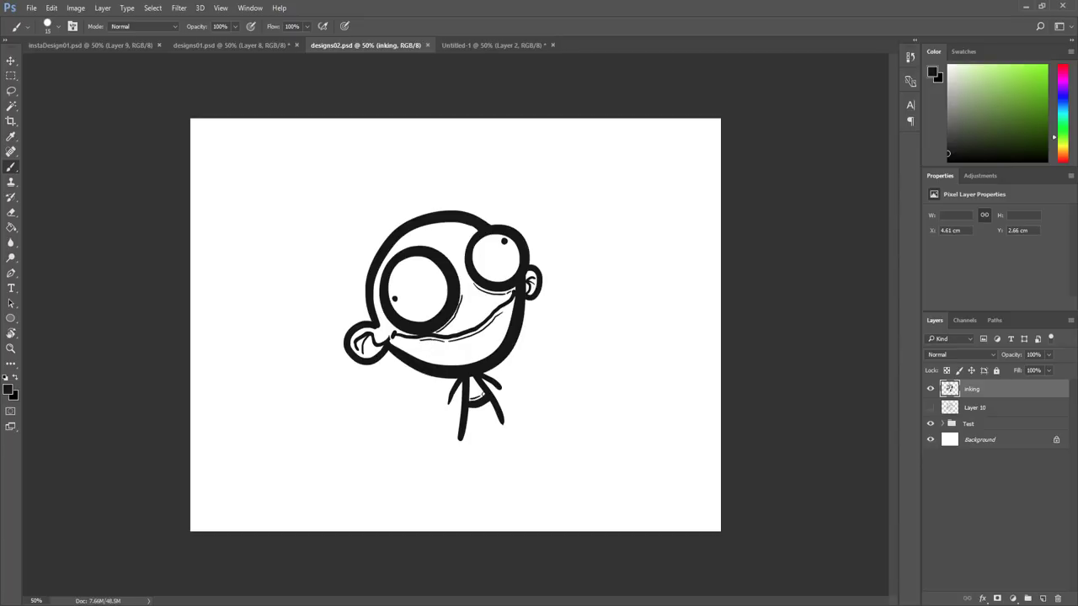
key("e")
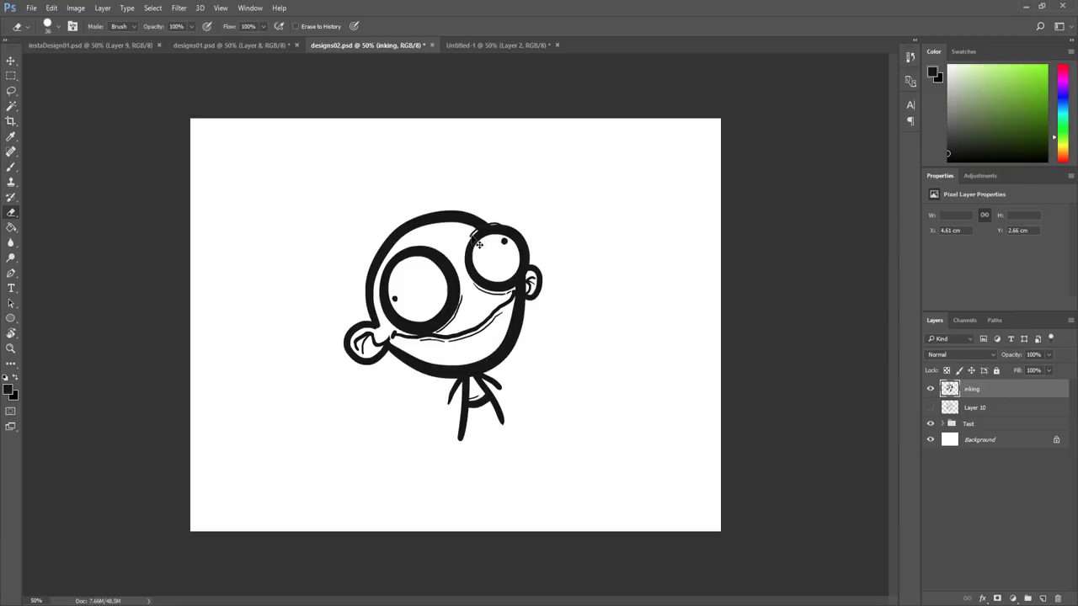
mouse_move(472, 252)
left_mouse_down()
mouse_move(474, 234)
mouse_move(500, 228)
left_mouse_up()
key("b")
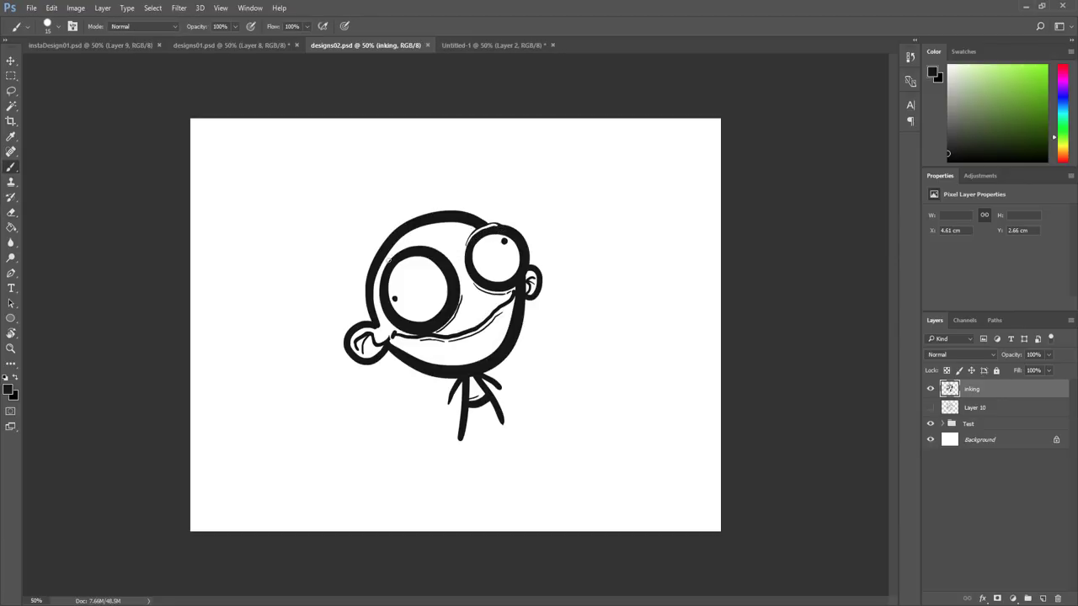
mouse_move(402, 247)
left_mouse_down()
mouse_move(433, 246)
mouse_move(450, 259)
left_mouse_up()
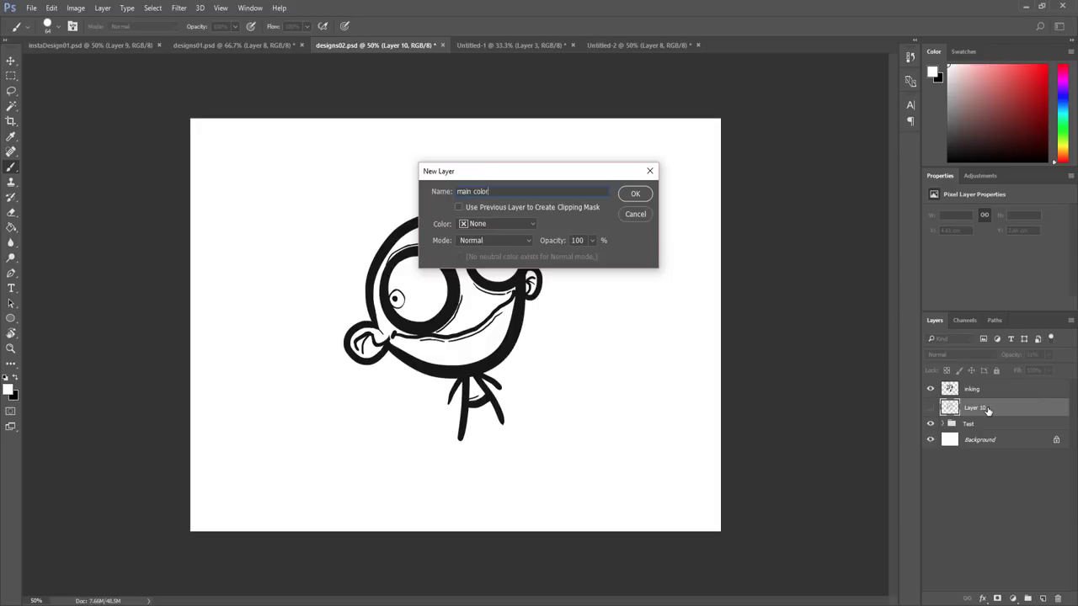
- Name the new layer 'main colors' and paint the head, right-eye patch and ear insides pink
type("s")
key("Return")
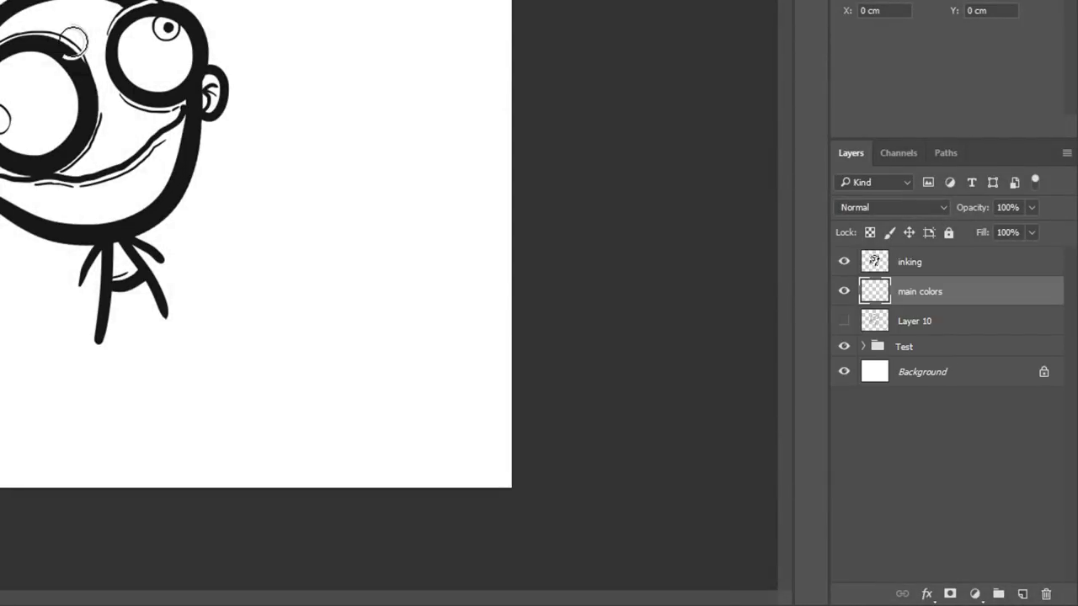
right_click(73, 42)
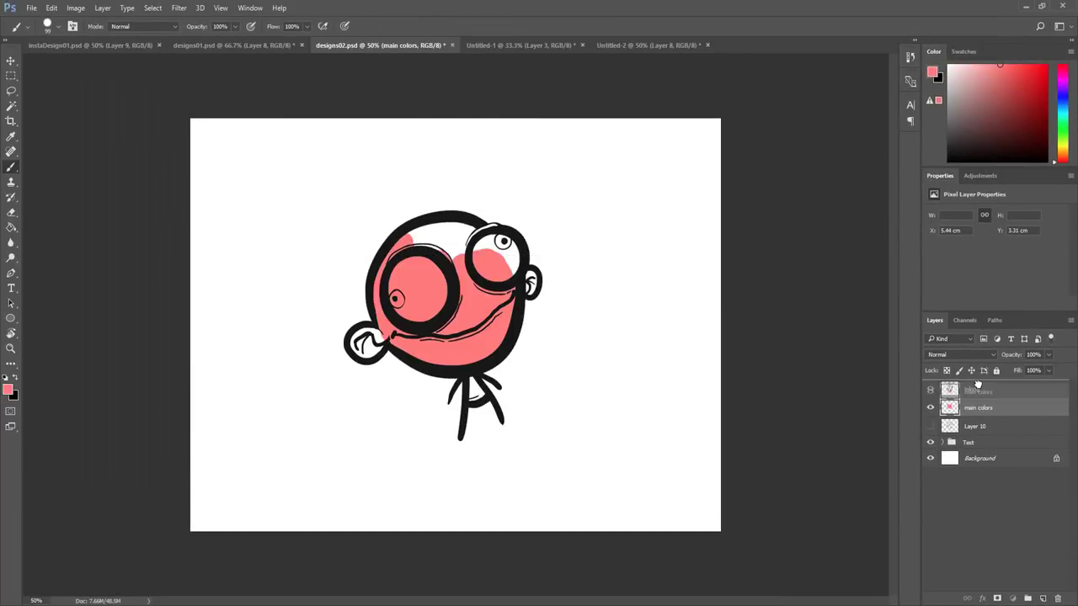
left_click_drag(977, 384, 976, 416)
left_click_drag(503, 263, 509, 244)
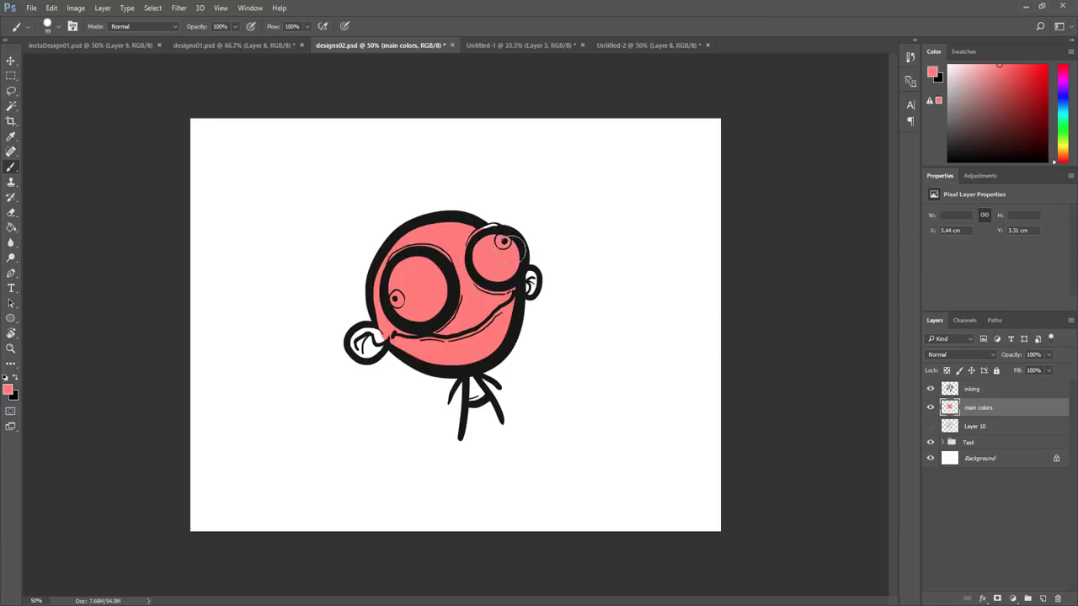
left_click_drag(363, 340, 371, 343)
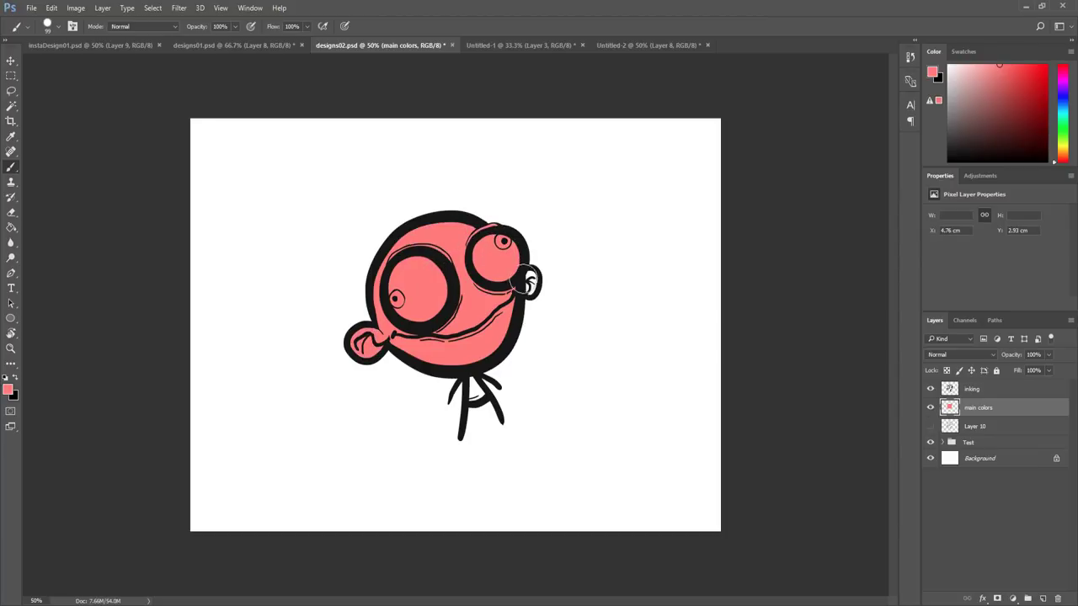
left_click_drag(525, 283, 530, 286)
- Paint the neck soft pink, the eye interiors pale yellow, and the mushroom creature's head tan
left_click(996, 111)
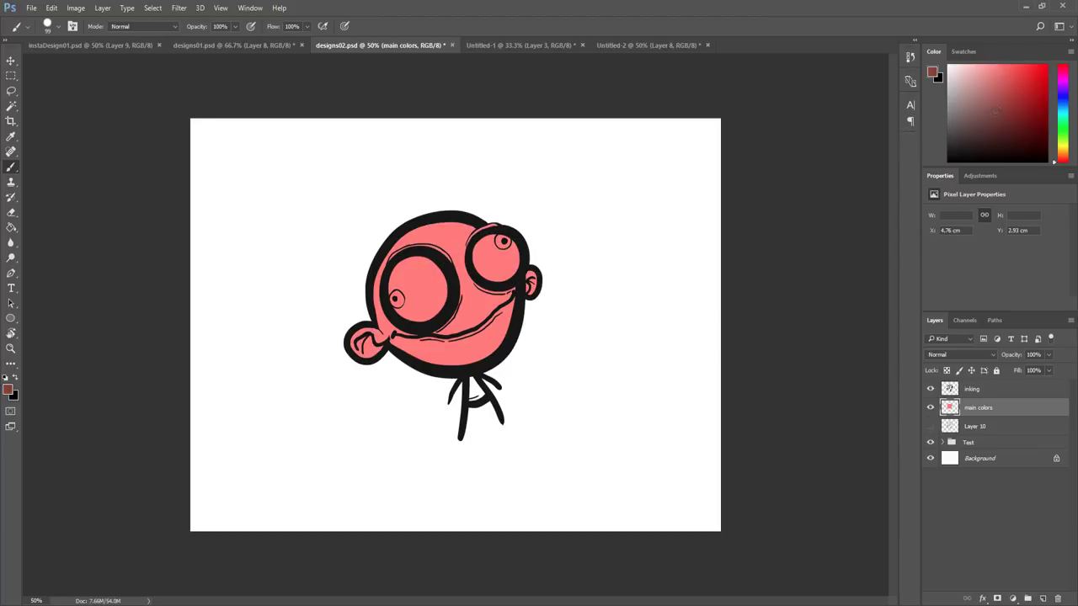
left_click(971, 102)
left_click_drag(474, 396, 478, 389)
left_click(1061, 149)
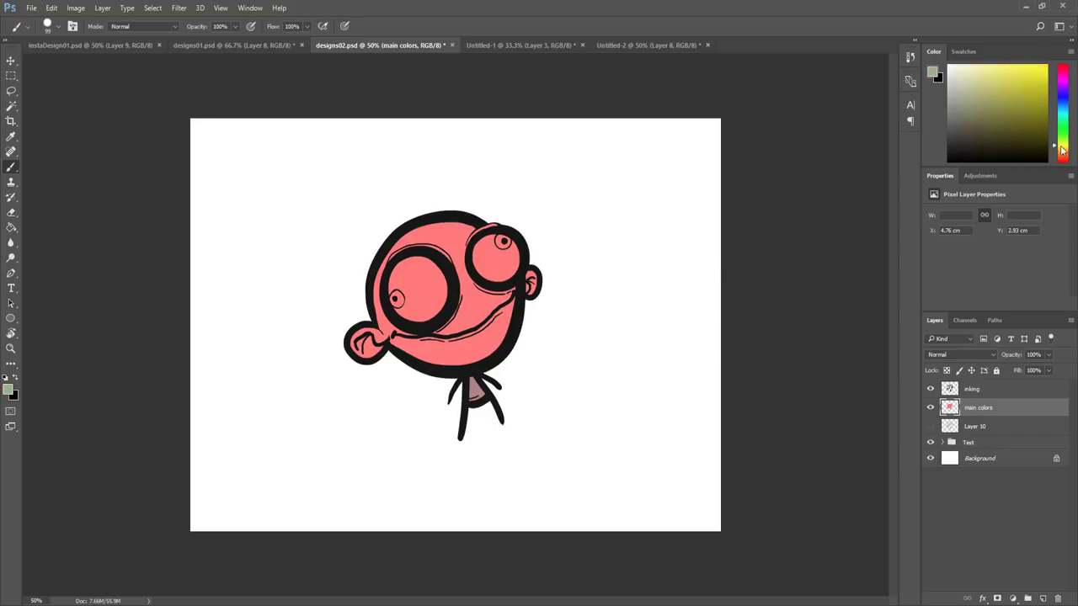
left_click_drag(1062, 149, 1061, 152)
left_click(994, 74)
mouse_move(436, 256)
left_mouse_down()
mouse_move(405, 304)
mouse_move(429, 306)
mouse_move(433, 281)
mouse_move(423, 269)
mouse_move(431, 309)
mouse_move(439, 284)
mouse_move(490, 250)
left_mouse_up()
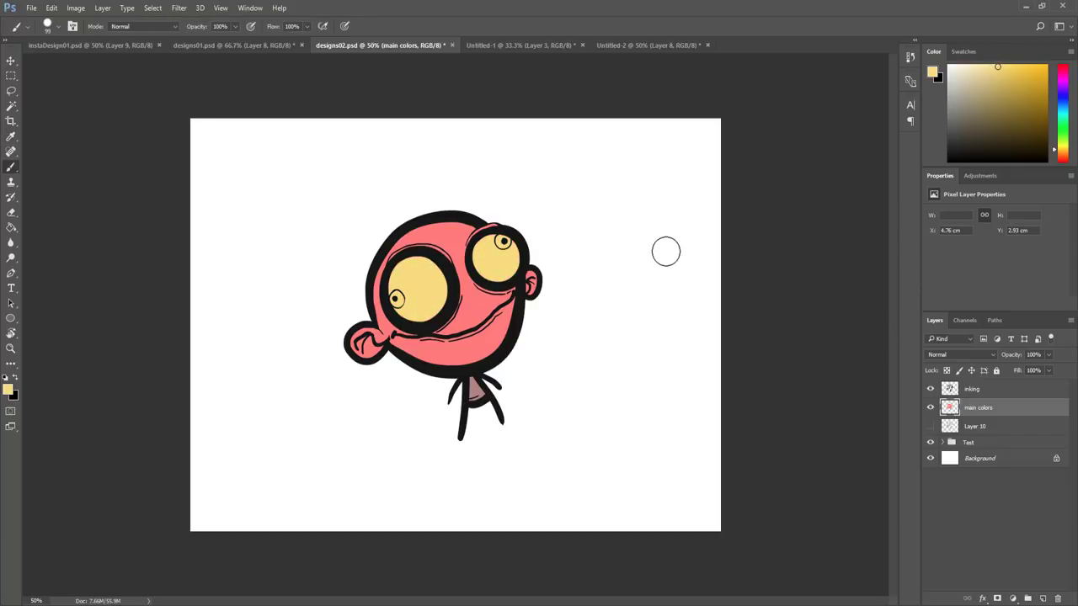
key("ctrl+minus")
key("ctrl+minus")
key("ctrl+minus")
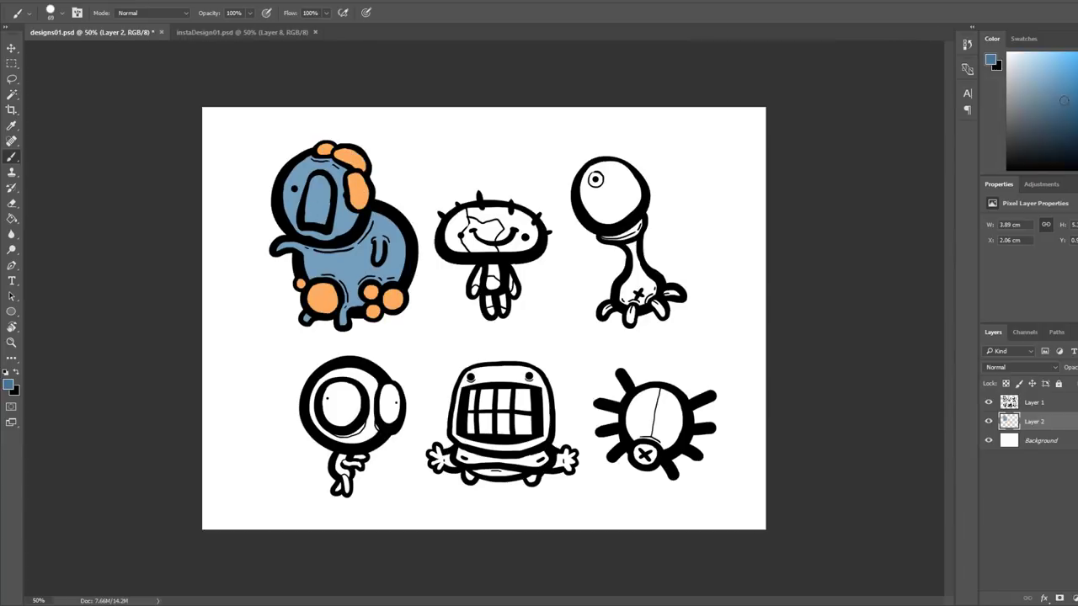
left_click(1038, 82)
left_click_drag(472, 219, 522, 240)
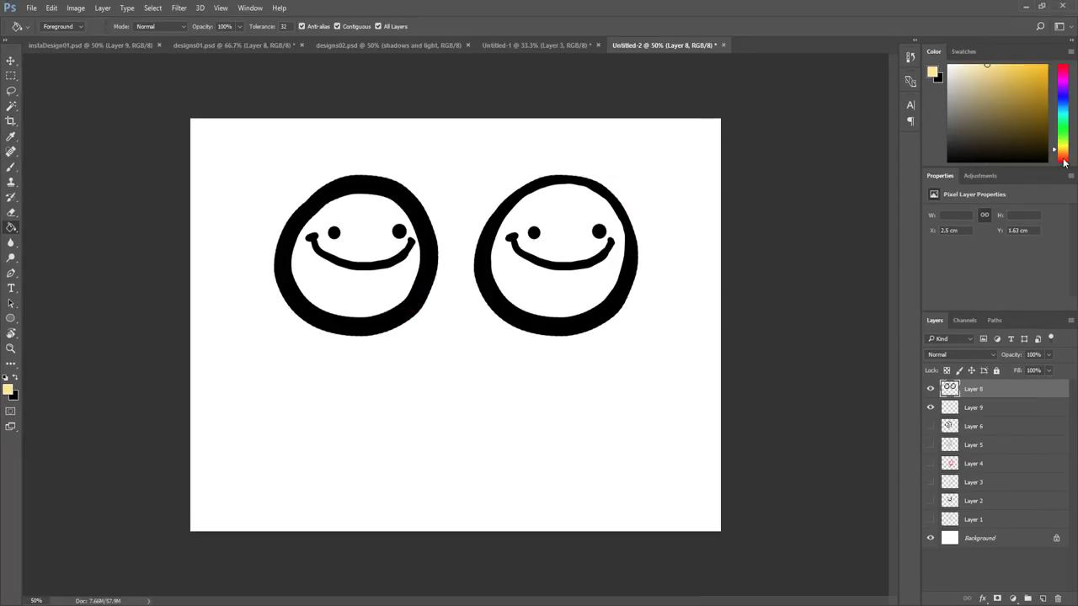
- Pick a saturated red and fill the interiors of the left and right smileys with it
left_click(1063, 162)
left_click(1038, 66)
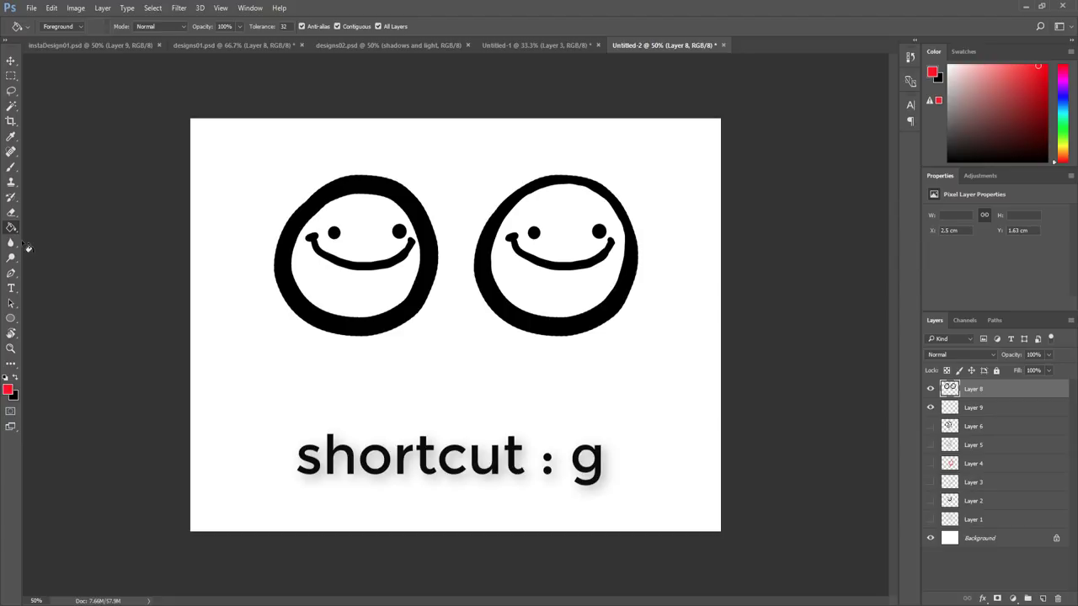
left_click(346, 320)
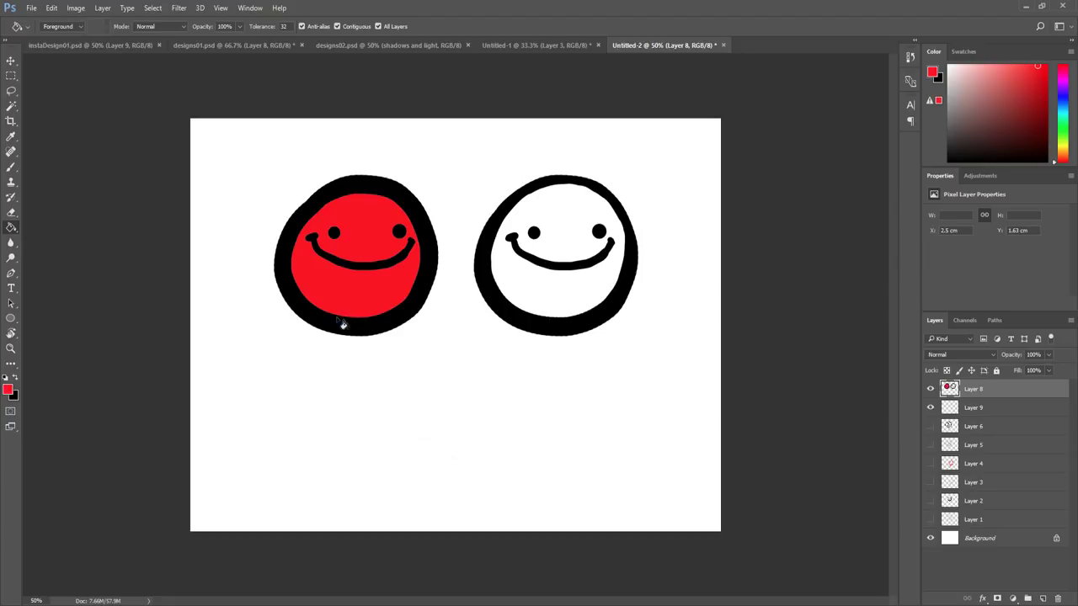
left_click(539, 300)
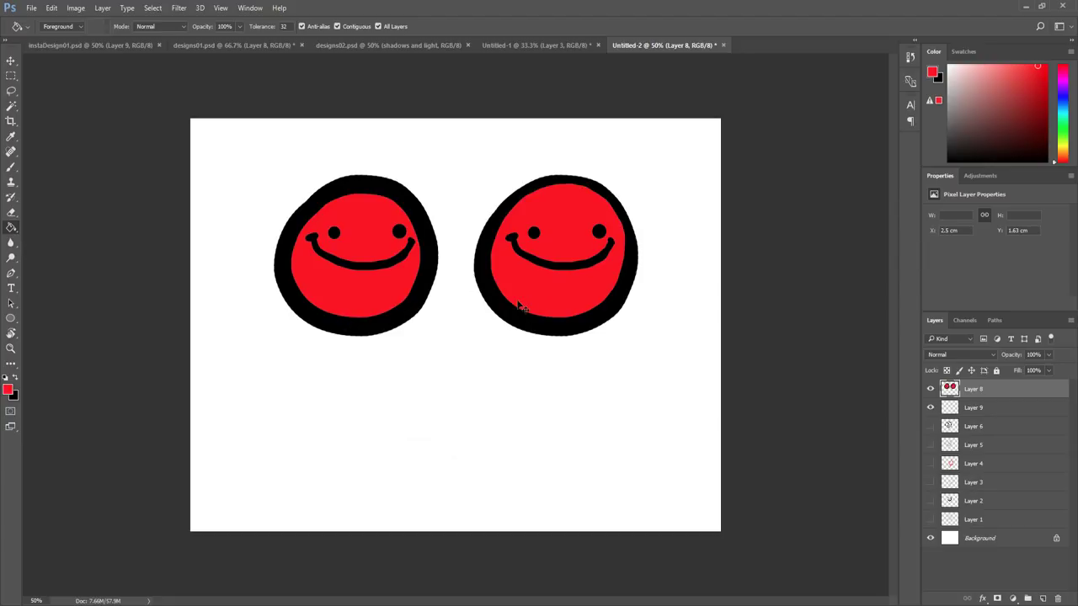
scroll(520, 307, "up", 4)
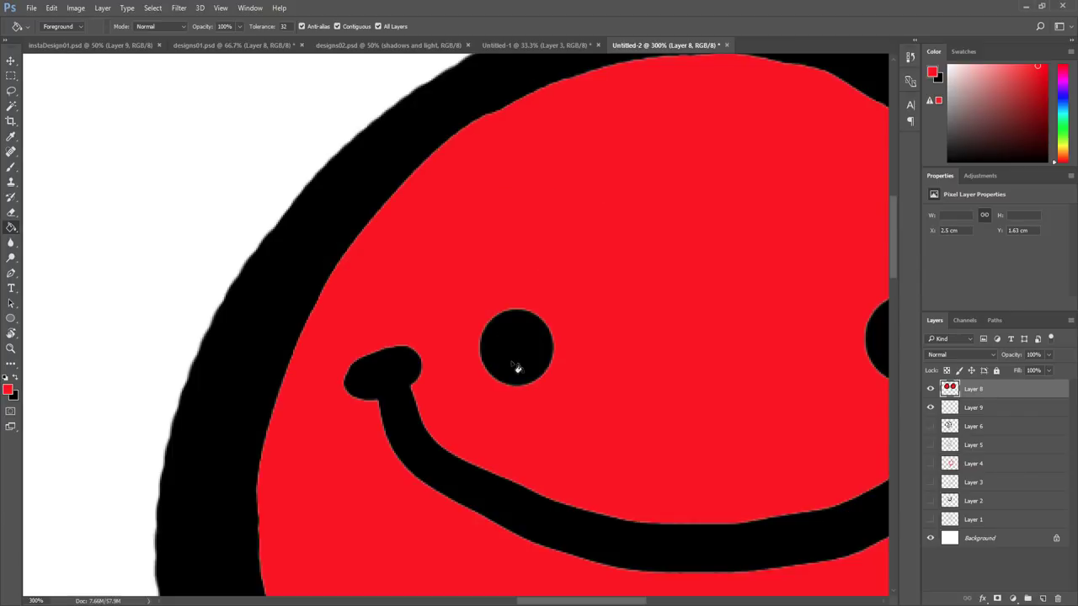
scroll(517, 368, "down", 4)
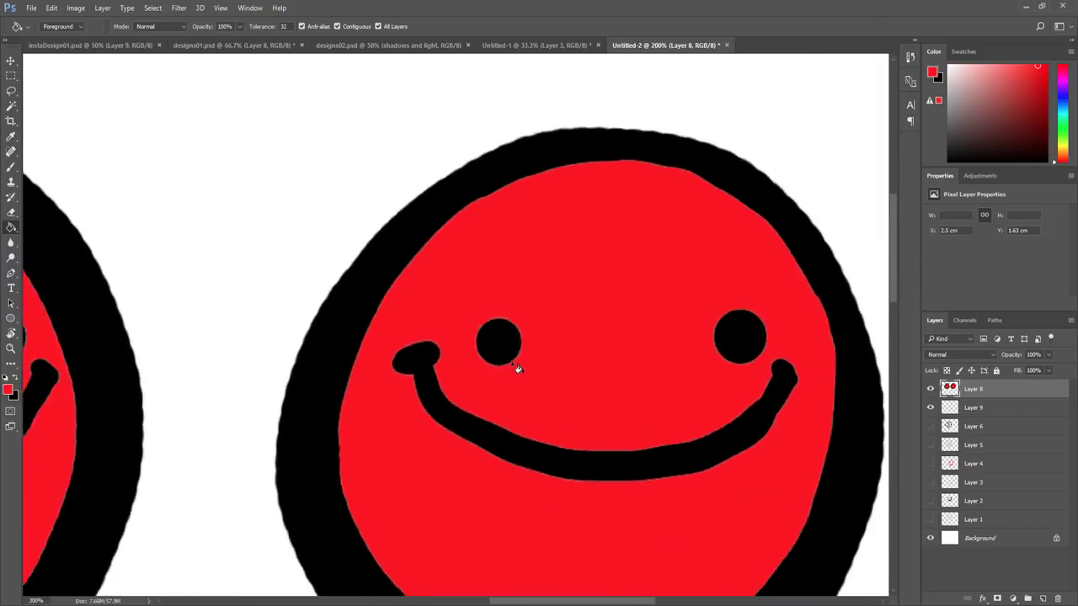
scroll(517, 368, "down", 1)
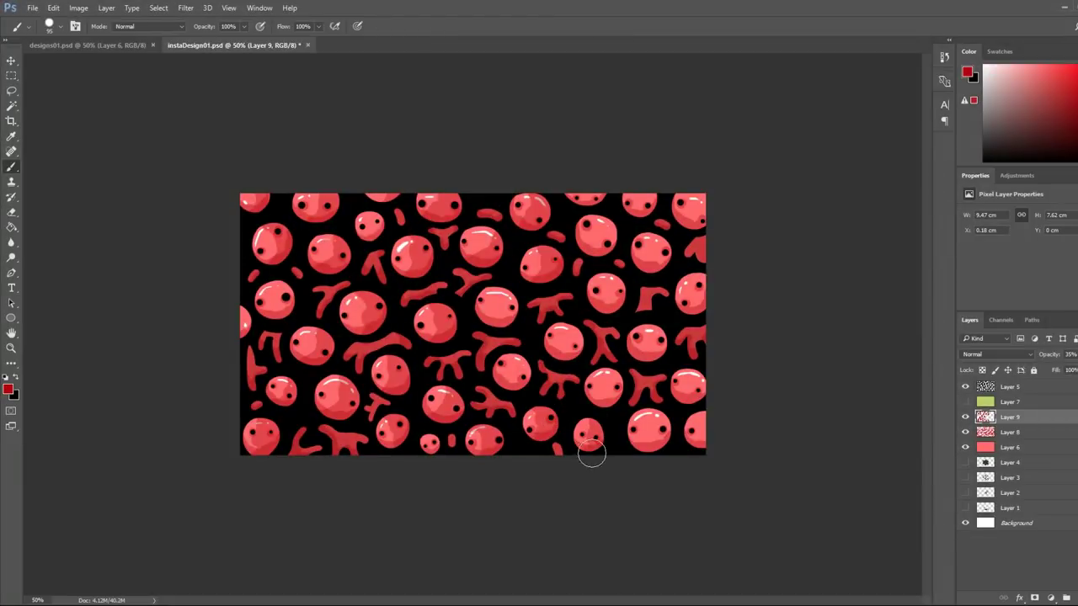
- Dab paint onto two balls in the red-blob pattern, one at the right edge
left_click(591, 455)
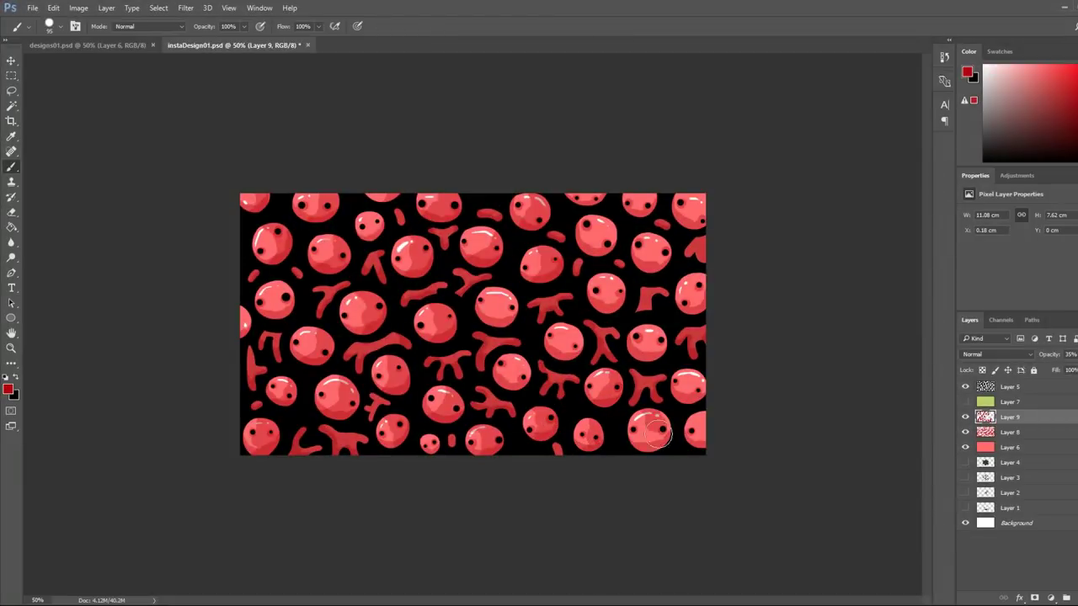
left_click(696, 394)
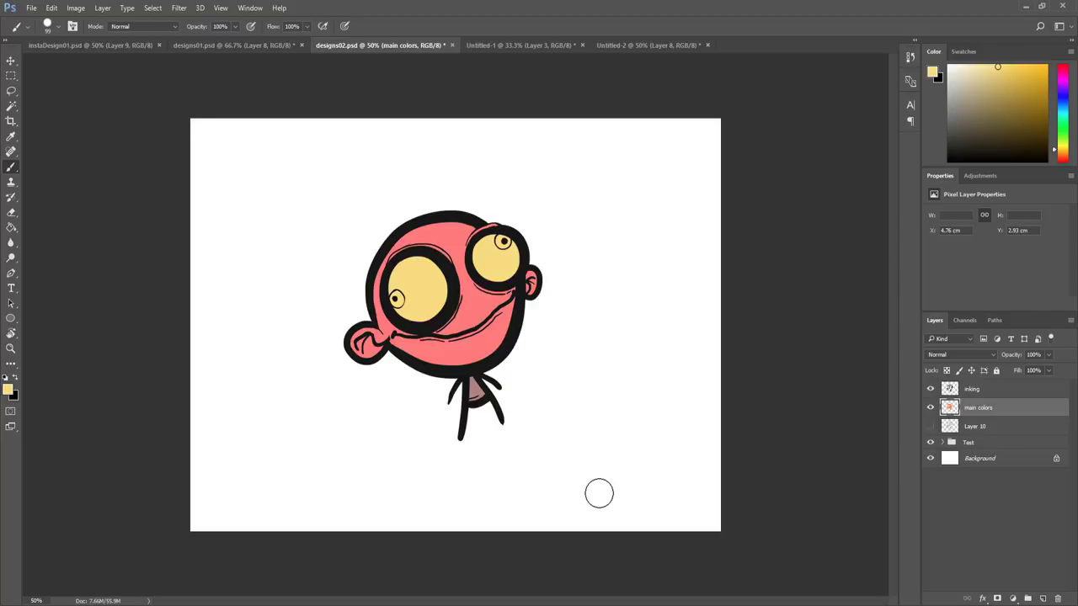
- Brush a small black ring above the head and add a 'shadows and light' layer
key("d")
left_click_drag(432, 149, 430, 145)
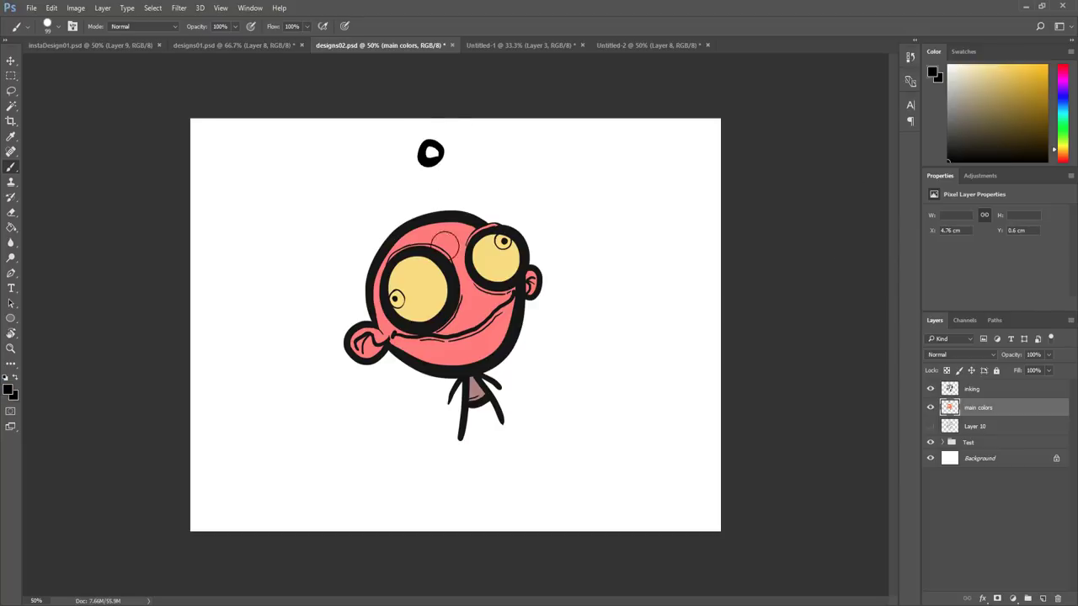
key("ctrl+shift+n")
type("shadows")
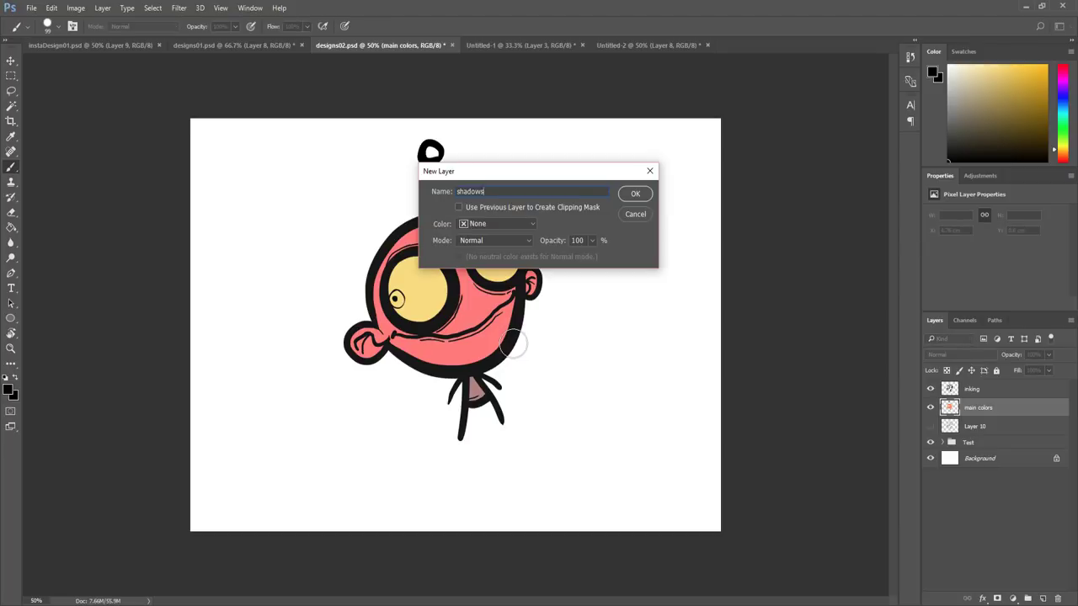
type(" and light")
key("Return")
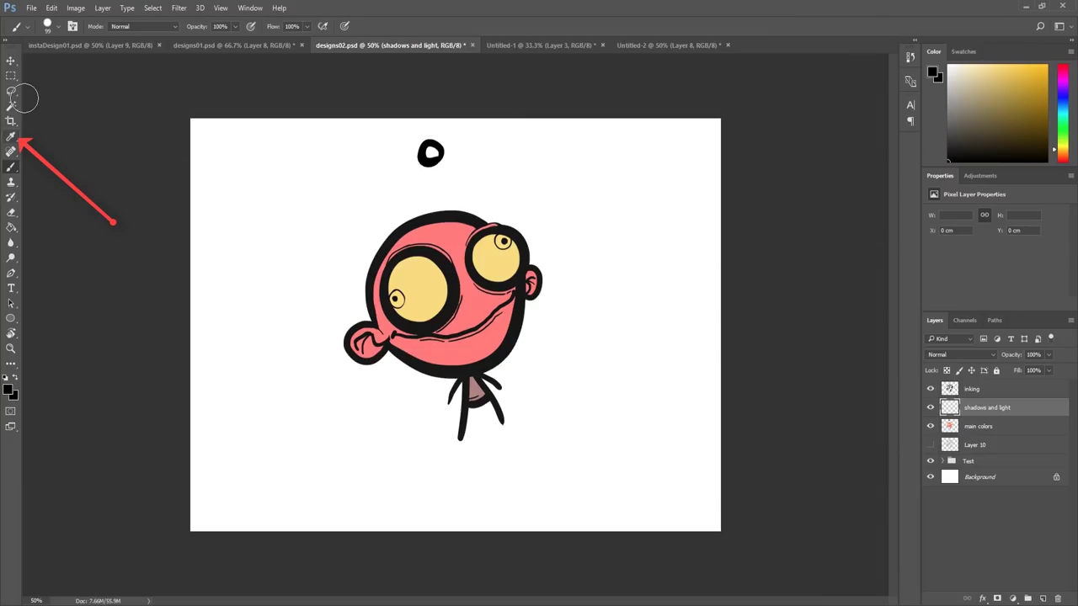
- Sample the face pink, switch to a deeper red, and shade the face's right side and left cheek
key("i")
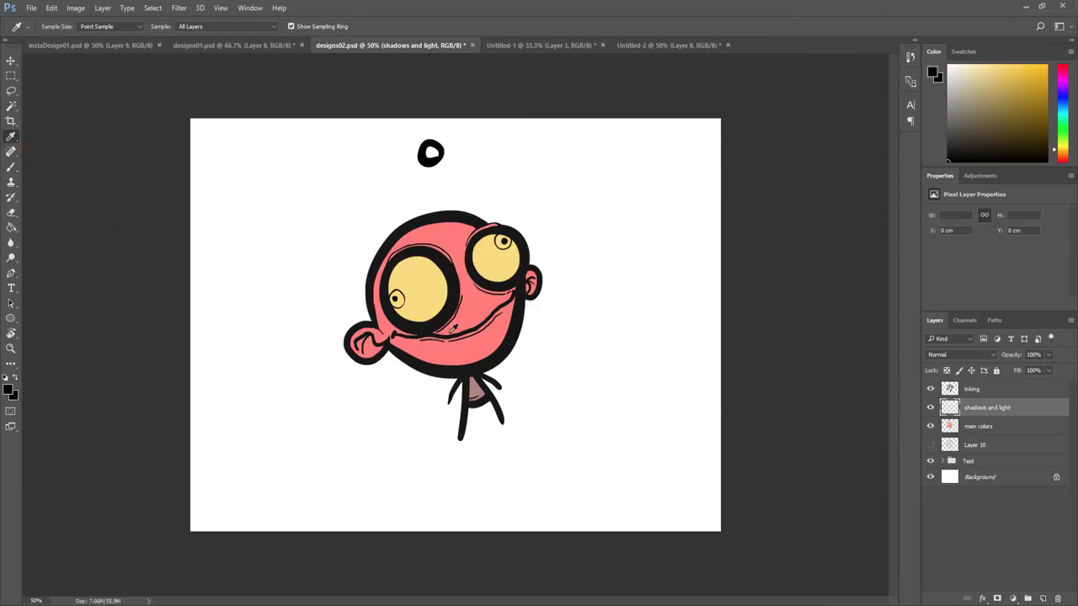
left_click(476, 303)
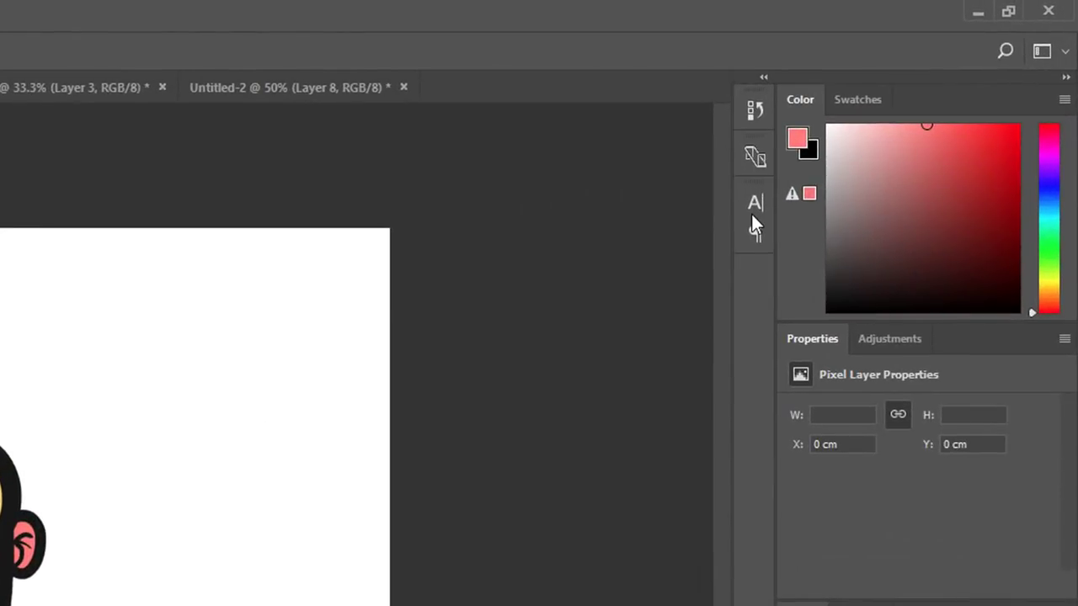
left_click(953, 136)
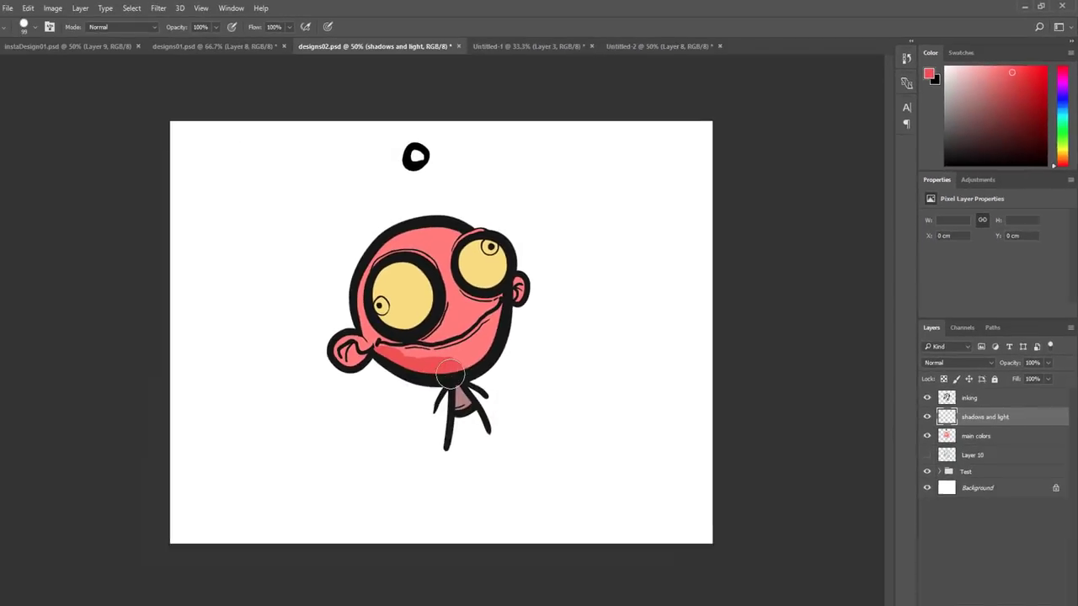
left_click_drag(494, 342, 518, 297)
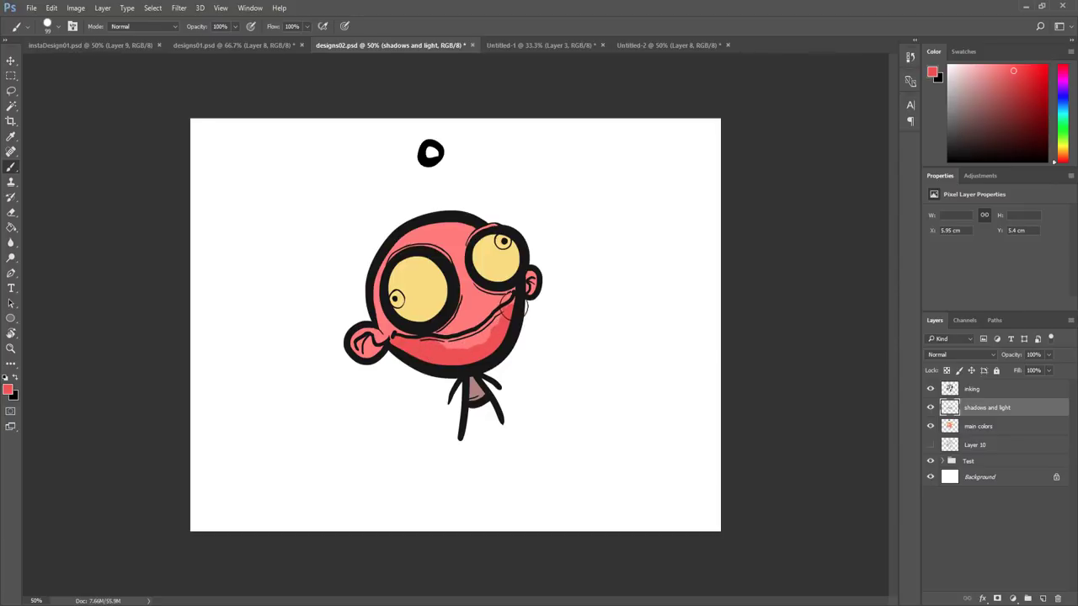
left_click_drag(360, 347, 395, 349)
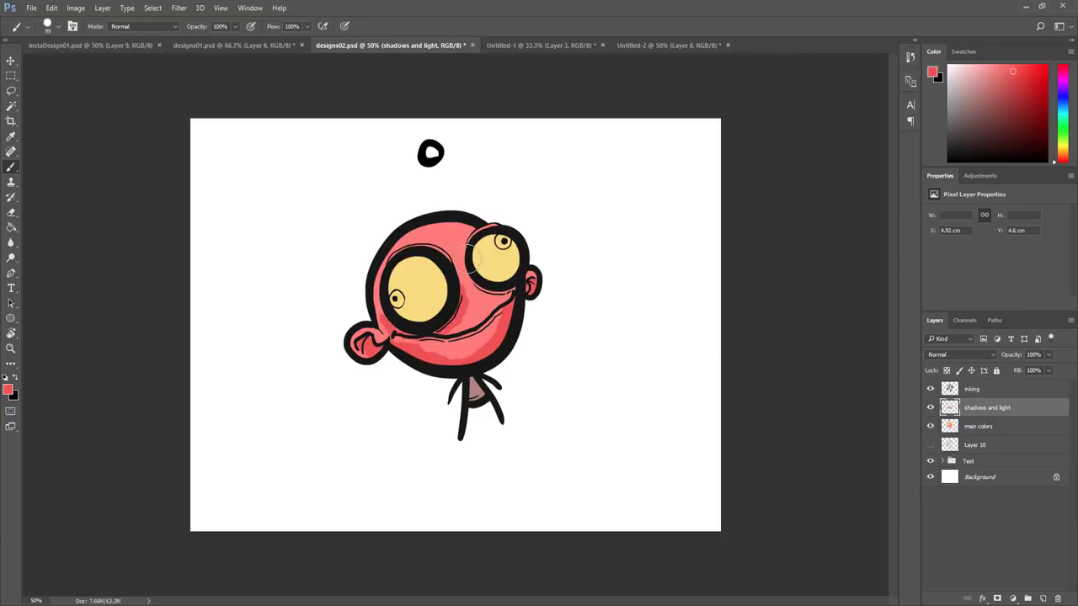
left_click(502, 259, "alt")
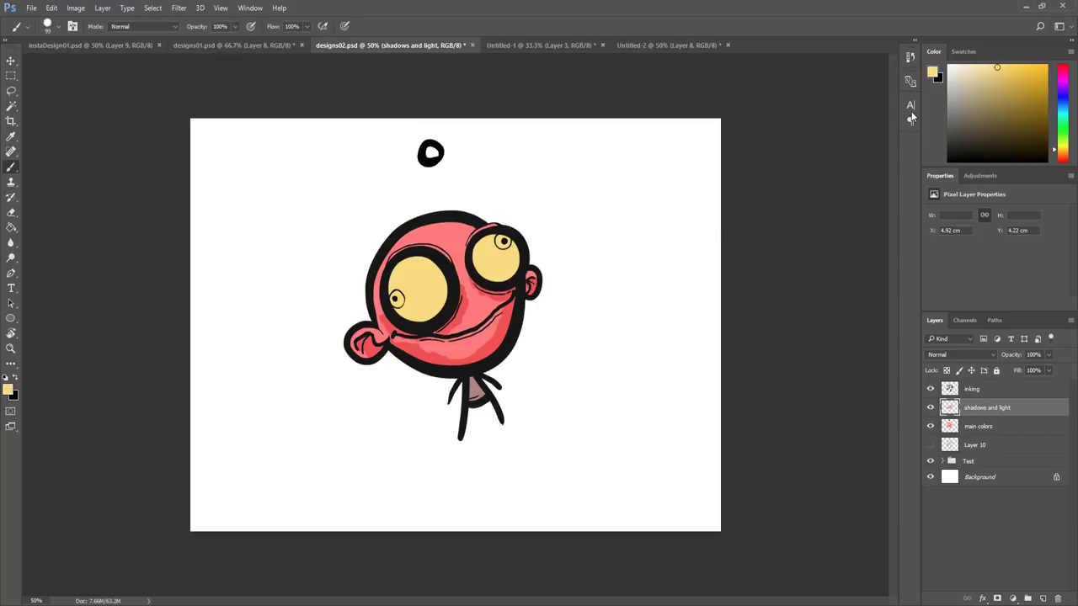
- Shade both eyes darker yellow and paint sampled pink over the dark area above the left eye
left_click_drag(484, 268, 515, 275)
left_click_drag(396, 313, 446, 309)
left_click(475, 392, "alt")
key("e")
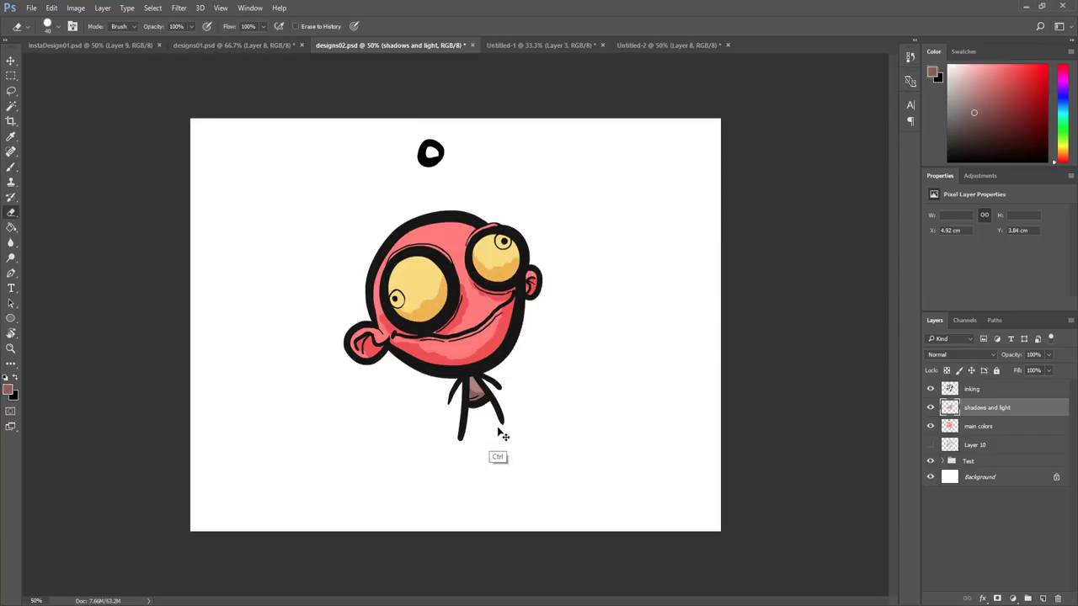
left_click(453, 235, "alt")
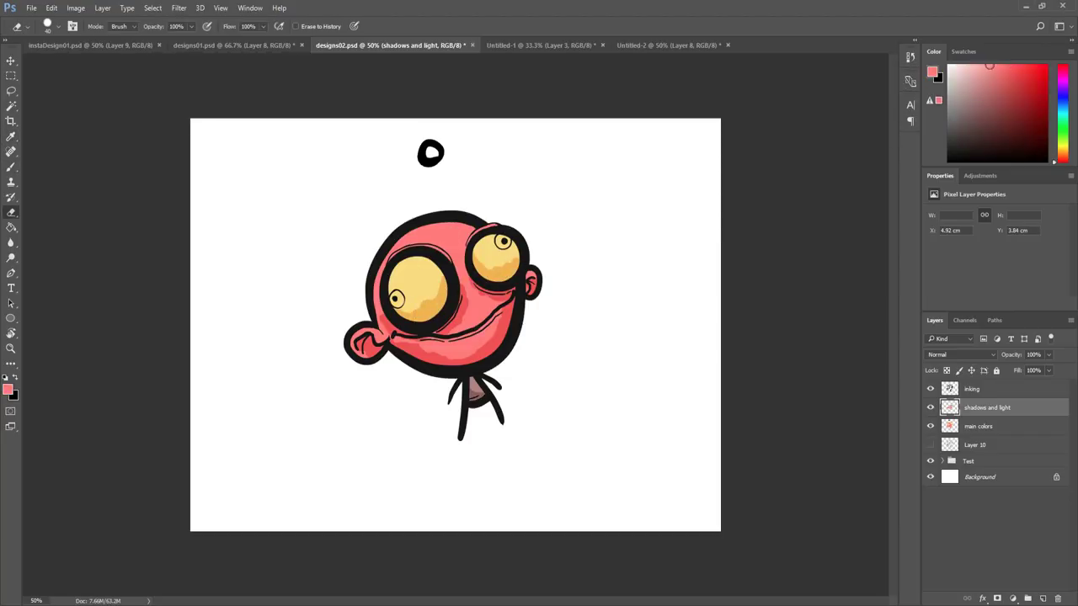
key("b")
mouse_move(384, 258)
left_mouse_down()
mouse_move(424, 230)
mouse_move(431, 243)
mouse_move(421, 237)
mouse_move(439, 223)
mouse_move(449, 239)
mouse_move(448, 226)
mouse_move(475, 228)
mouse_move(413, 244)
mouse_move(468, 226)
left_mouse_up()
- Sample the eye's yellow and dab it onto the left eye
key("e")
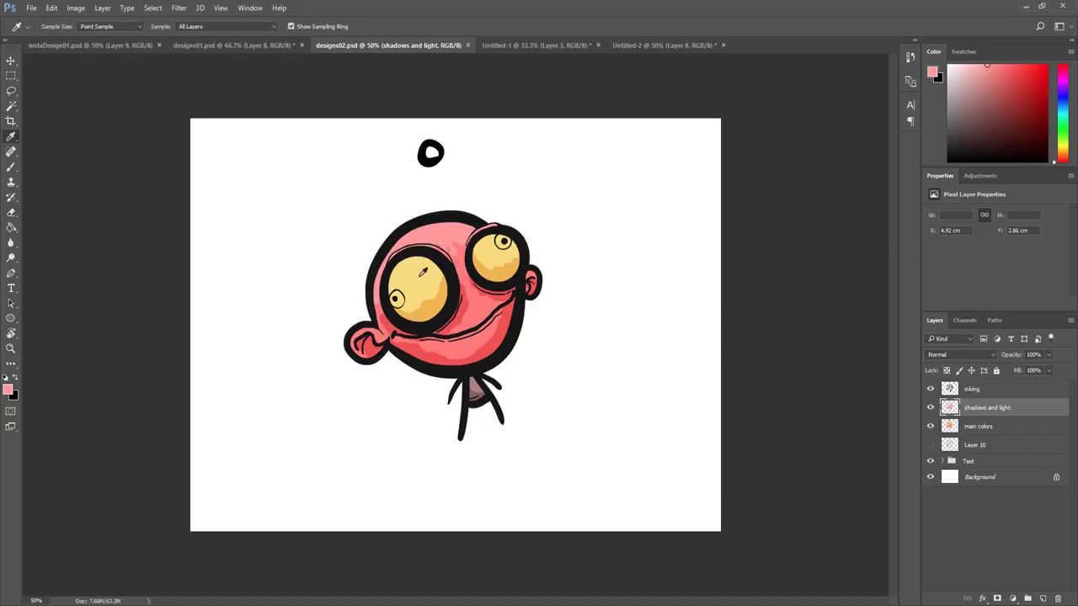
left_click(422, 271)
key("b")
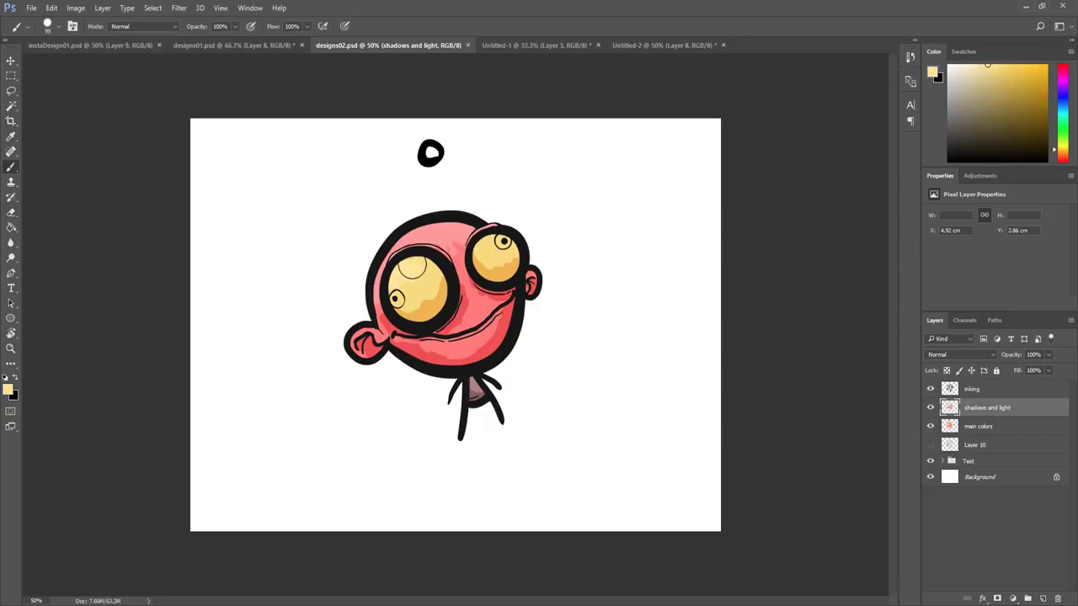
left_click(413, 268)
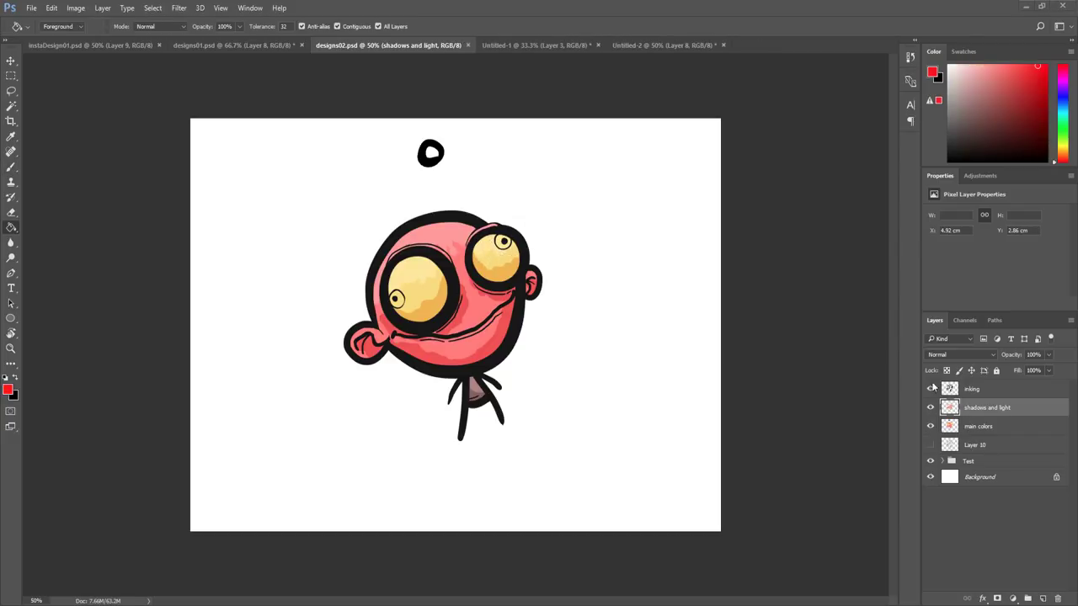
- Add a 'color overlay' layer set to 30% opacity
key("ctrl+shift+n")
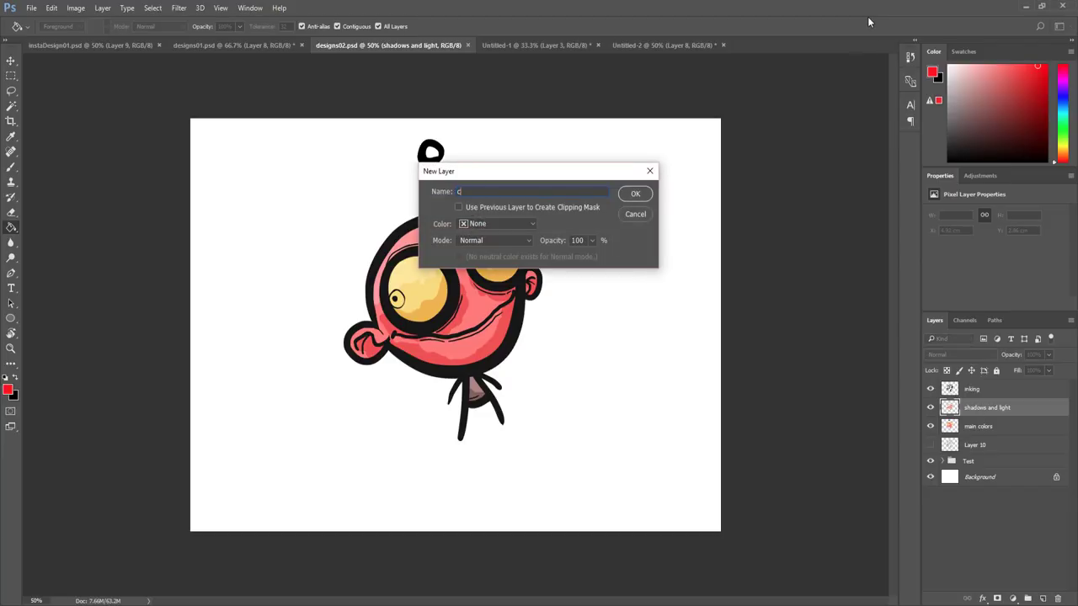
type("color overlay")
key("Return")
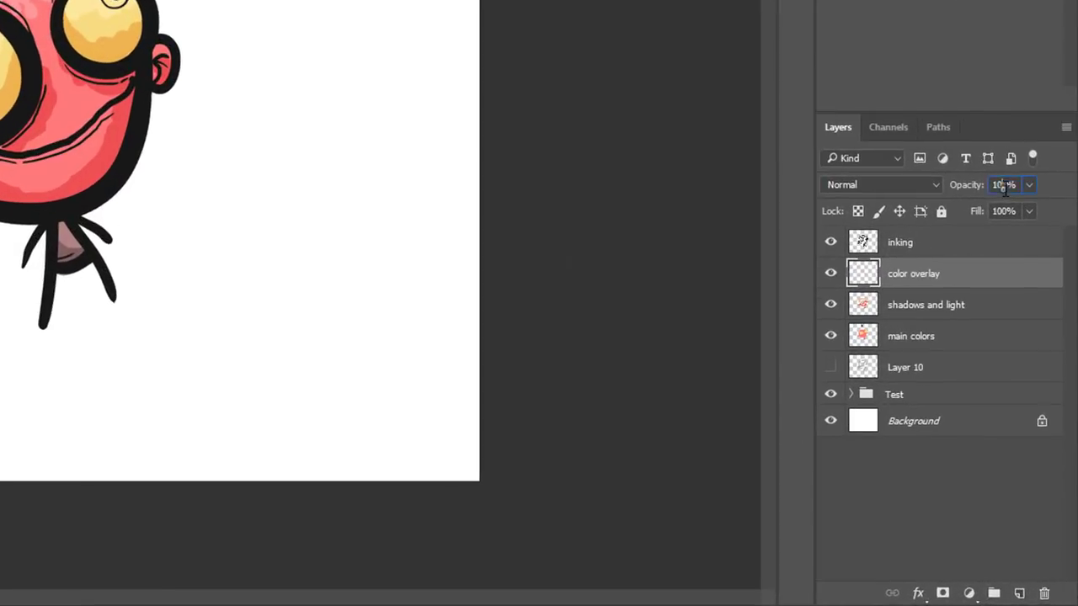
left_click(1031, 355)
type("30")
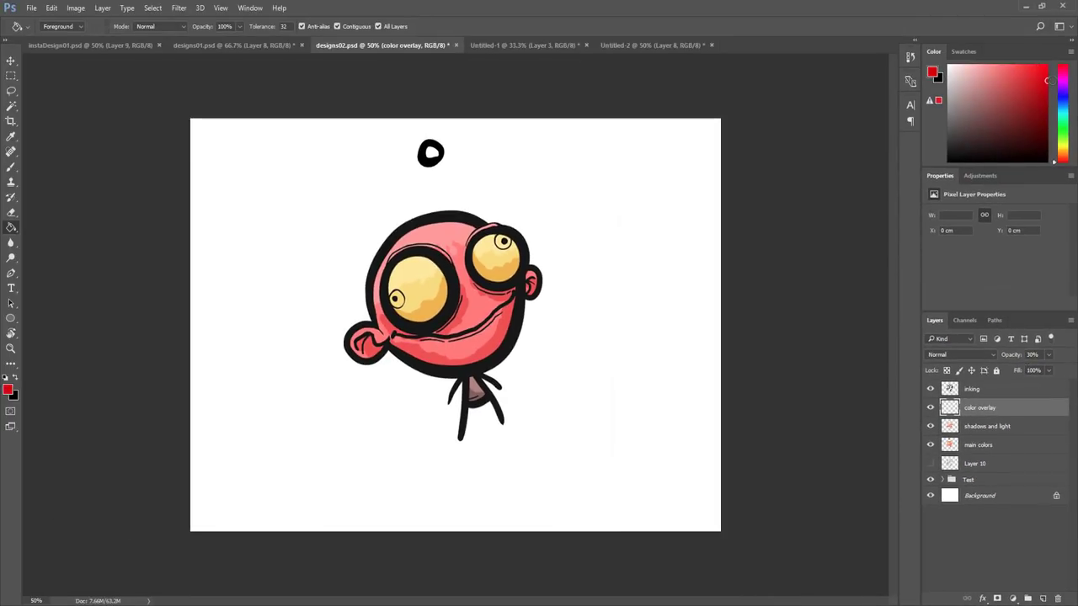
type("b")
- Deepen the red across the lower face and tint both eyes a deeper orange
mouse_move(368, 287)
left_mouse_down()
mouse_move(440, 347)
mouse_move(503, 328)
mouse_move(451, 359)
mouse_move(510, 308)
left_mouse_up()
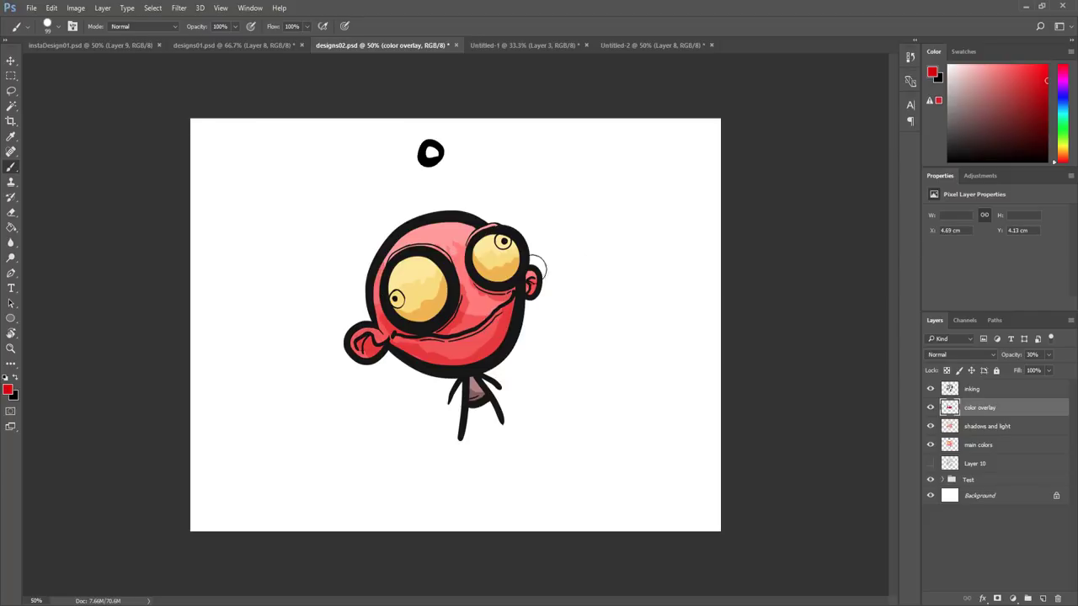
left_click(535, 262, "alt")
left_click(404, 280, "alt")
mouse_move(403, 280)
left_mouse_down()
mouse_move(419, 271)
mouse_move(426, 303)
mouse_move(419, 270)
left_mouse_up()
mouse_move(493, 245)
left_mouse_down()
mouse_move(515, 249)
mouse_move(497, 282)
left_mouse_up()
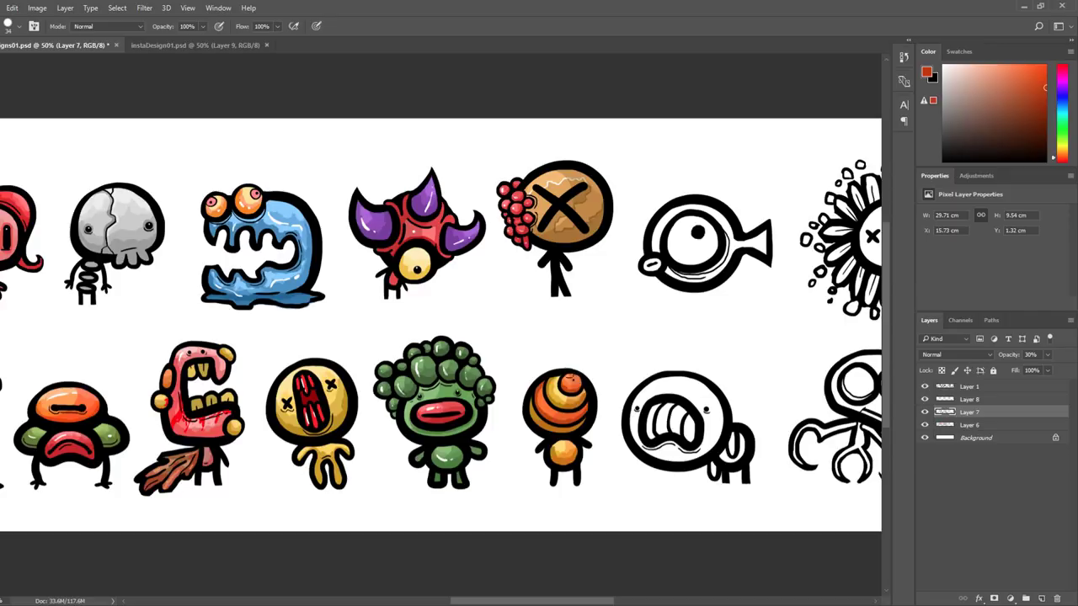
- Save, then paint an orange tint over the bald creature's face on Layer 1
key("ctrl+s")
key("d")
key("x")
left_click(968, 388)
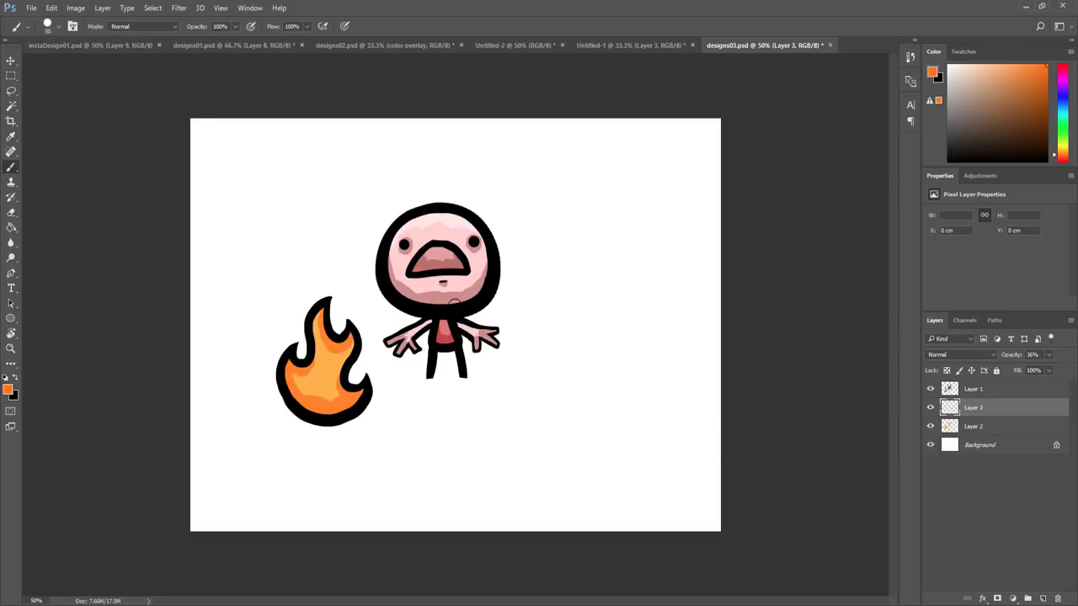
left_click_drag(408, 217, 425, 290)
mouse_move(416, 222)
left_mouse_down()
mouse_move(431, 223)
mouse_move(401, 261)
mouse_move(404, 291)
left_mouse_up()
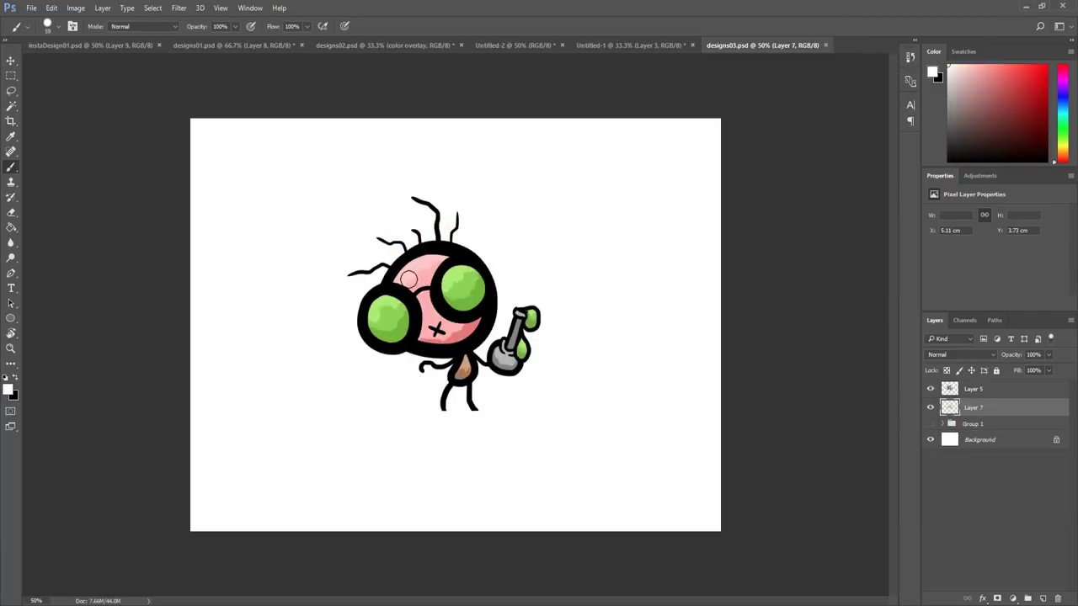
- Add a new layer and wash bright green across the fly creature's face
key("ctrl+shift+n")
key("Return")
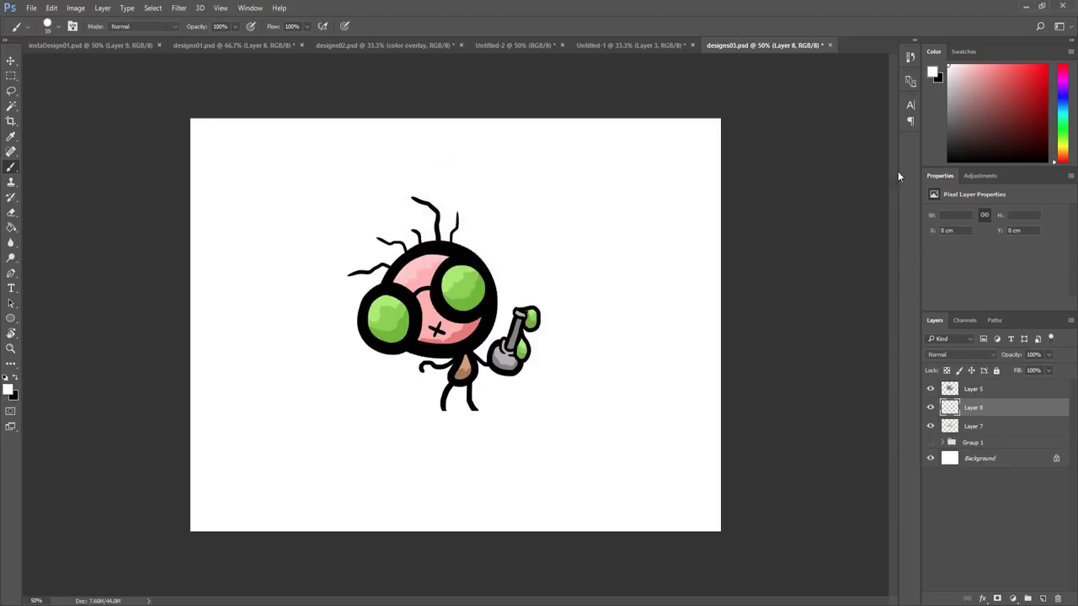
left_click(1062, 140)
left_click(1047, 88)
mouse_move(402, 269)
left_mouse_down()
mouse_move(454, 287)
mouse_move(454, 274)
left_mouse_up()
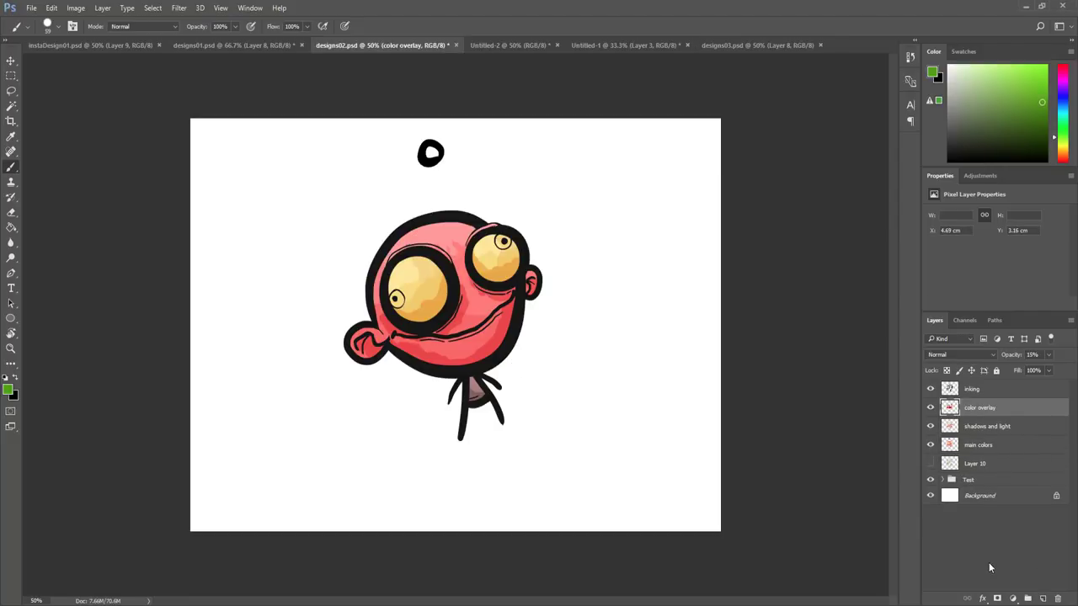
- Create a 'details' layer and paint white highlights on the head top, left eye and below the mouth
key("ctrl+shift+n")
type("details")
key("Return")
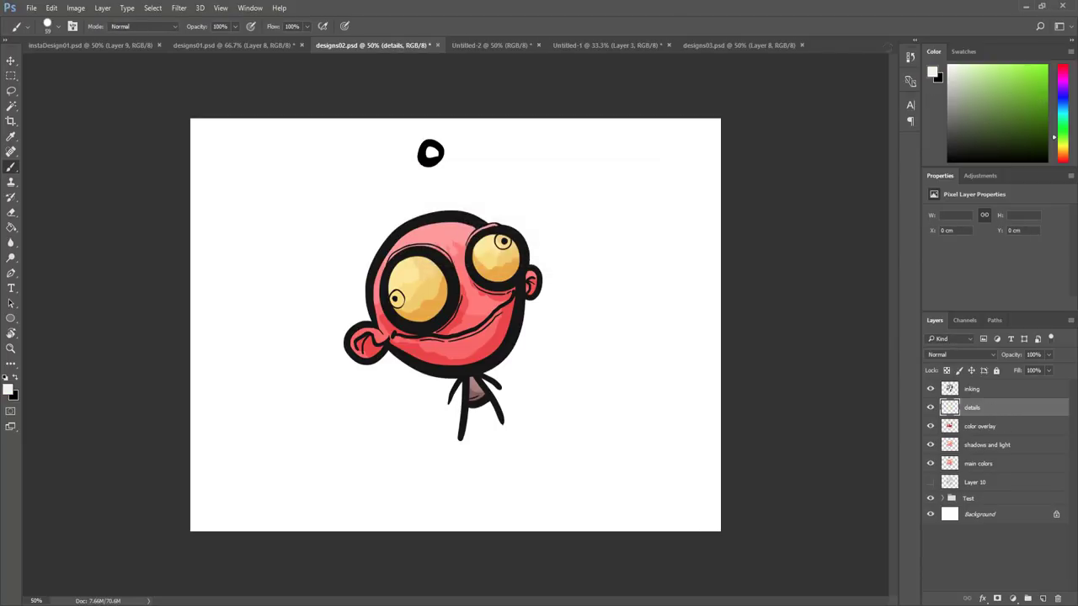
left_click_drag(457, 228, 418, 233)
left_click_drag(424, 314, 433, 305)
key("ctrl+s")
left_click_drag(428, 346, 439, 354)
left_click(485, 300, "alt")
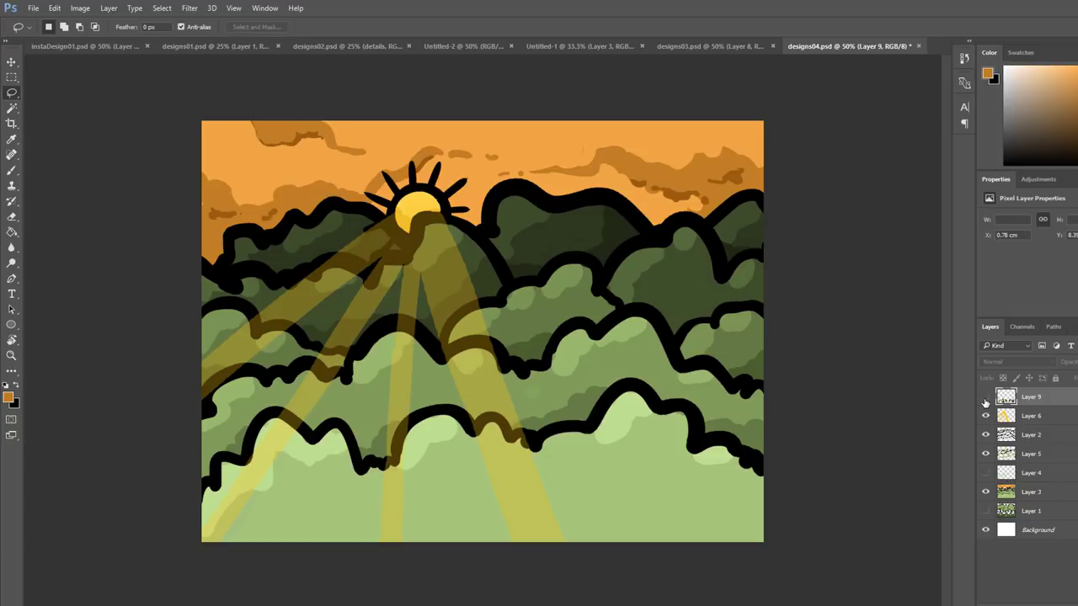
- Show the creatures in the scene and add a new Layer 10 above Layer 6
left_click(985, 397)
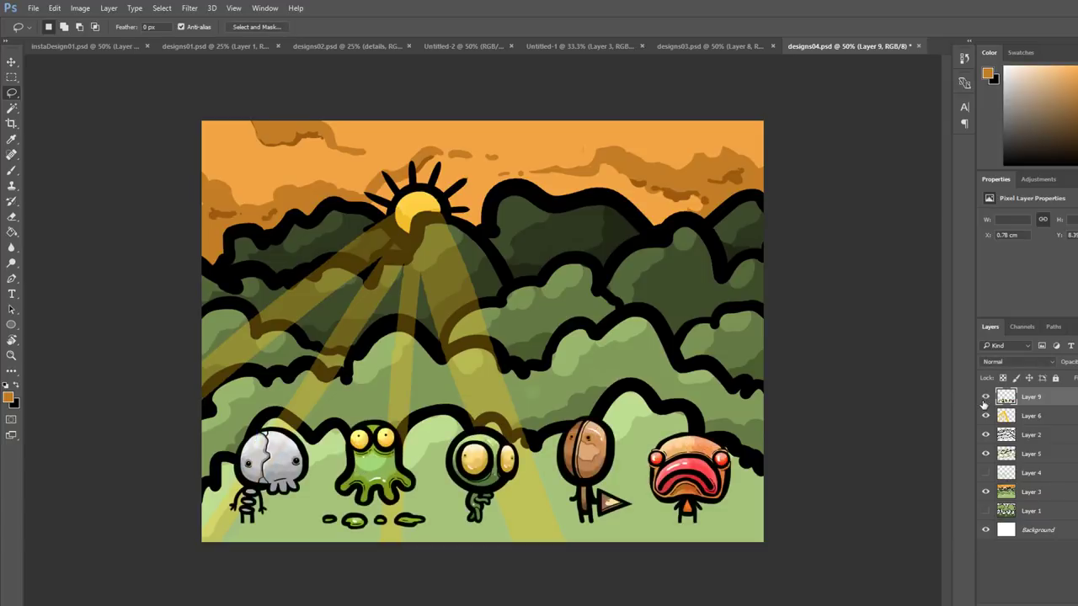
left_click(1052, 418)
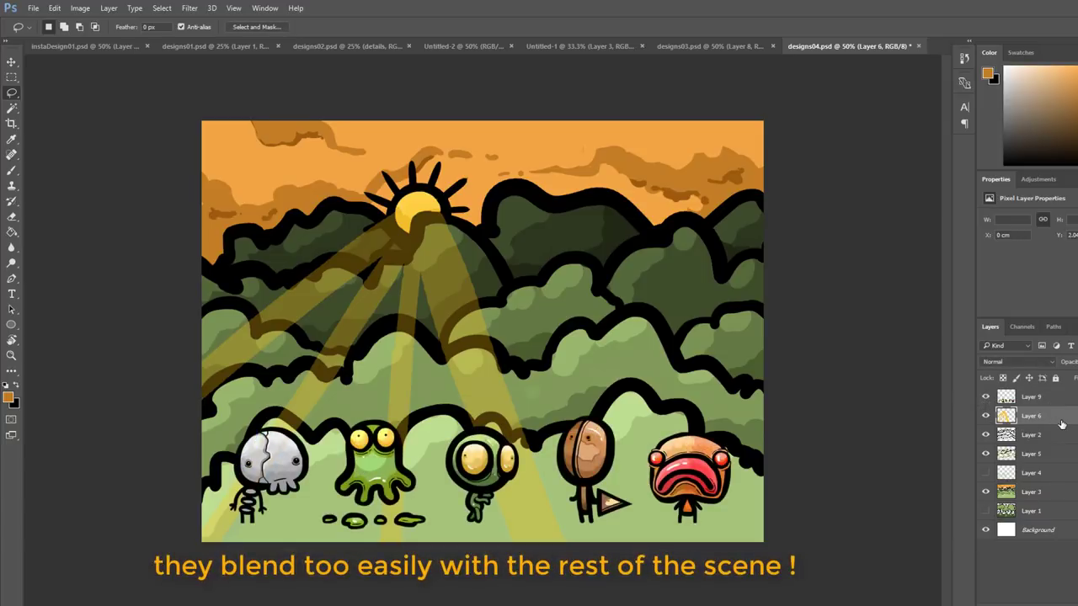
key("ctrl+shift+n")
key("Return")
key("b")
- Turn on the black Rectangle 1 layer so the creatures show over a darkened scene
key("ctrl+plus")
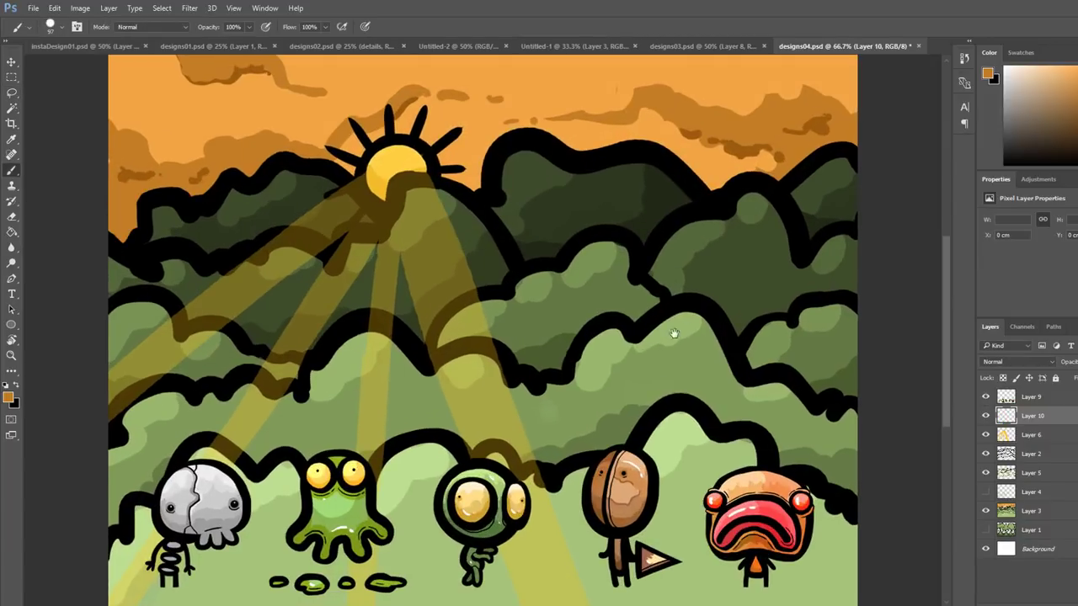
scroll(649, 308, "down", 2)
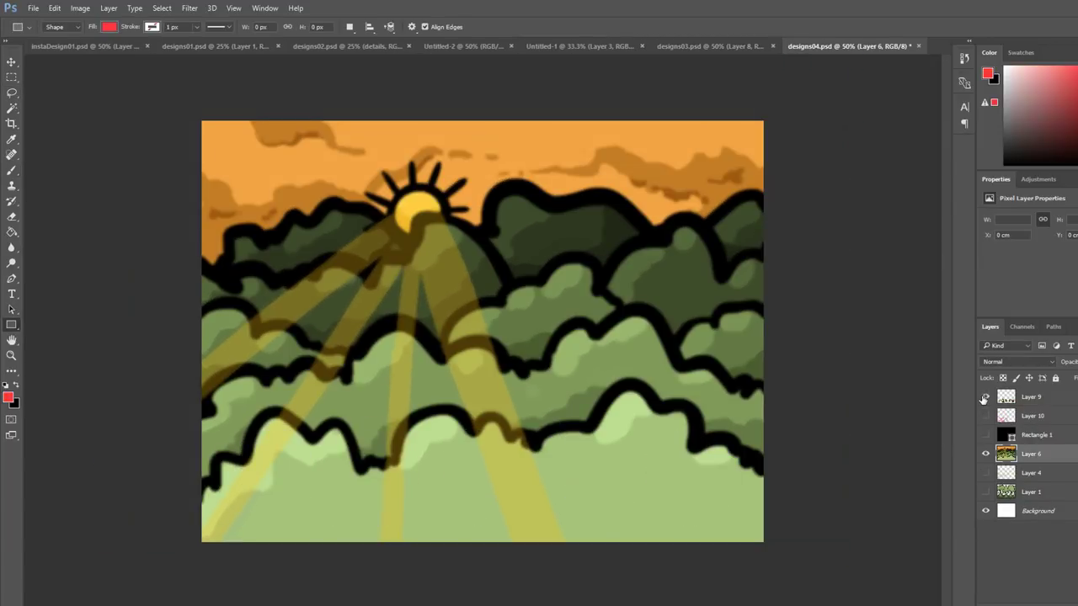
left_click(985, 398)
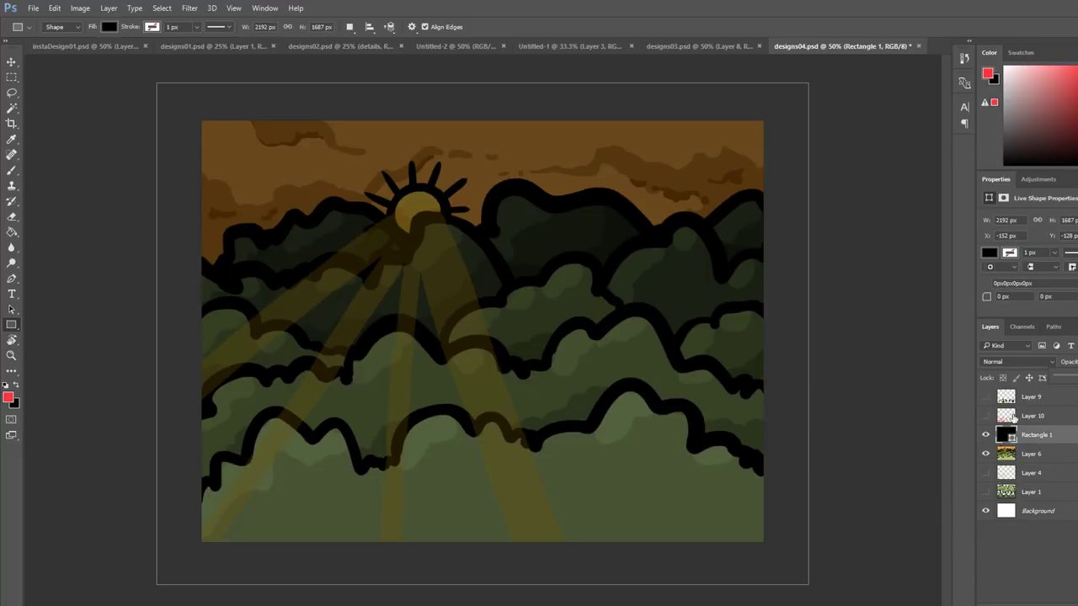
left_click(985, 398)
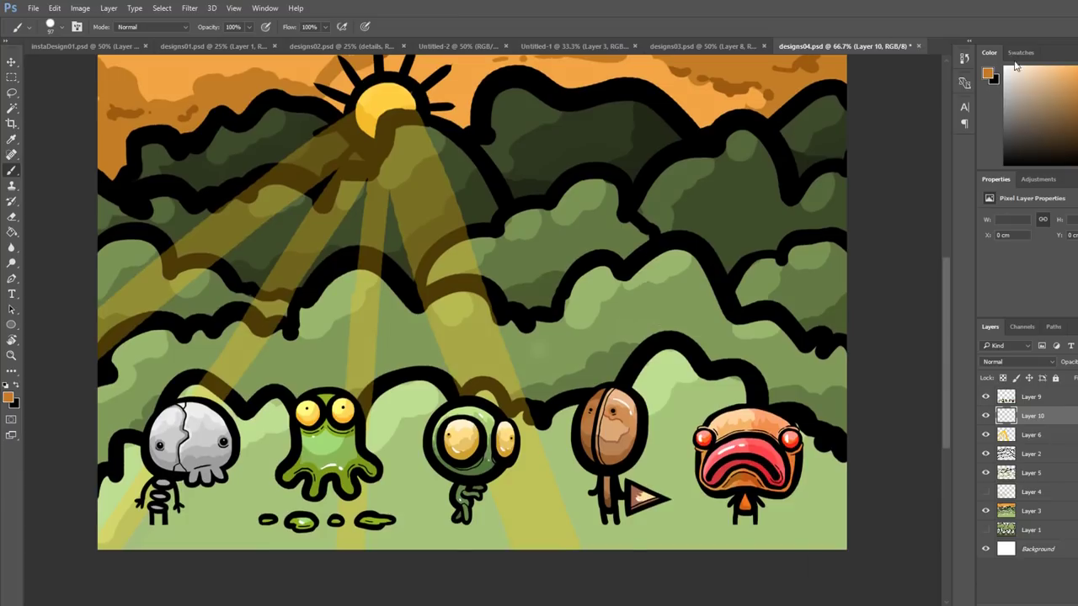
- Outline the nut creature and the red creature in white
mouse_move(581, 477)
left_mouse_down()
mouse_move(565, 425)
mouse_move(591, 384)
mouse_move(653, 413)
mouse_move(655, 454)
left_mouse_up()
mouse_move(588, 482)
left_mouse_down()
mouse_move(613, 529)
mouse_move(655, 509)
mouse_move(684, 549)
mouse_move(637, 495)
left_mouse_up()
key("space")
mouse_move(629, 421)
left_mouse_down()
mouse_move(637, 478)
mouse_move(673, 520)
mouse_move(733, 477)
mouse_move(742, 444)
left_mouse_up()
mouse_move(636, 411)
left_mouse_down()
mouse_move(716, 387)
mouse_move(743, 425)
left_mouse_up()
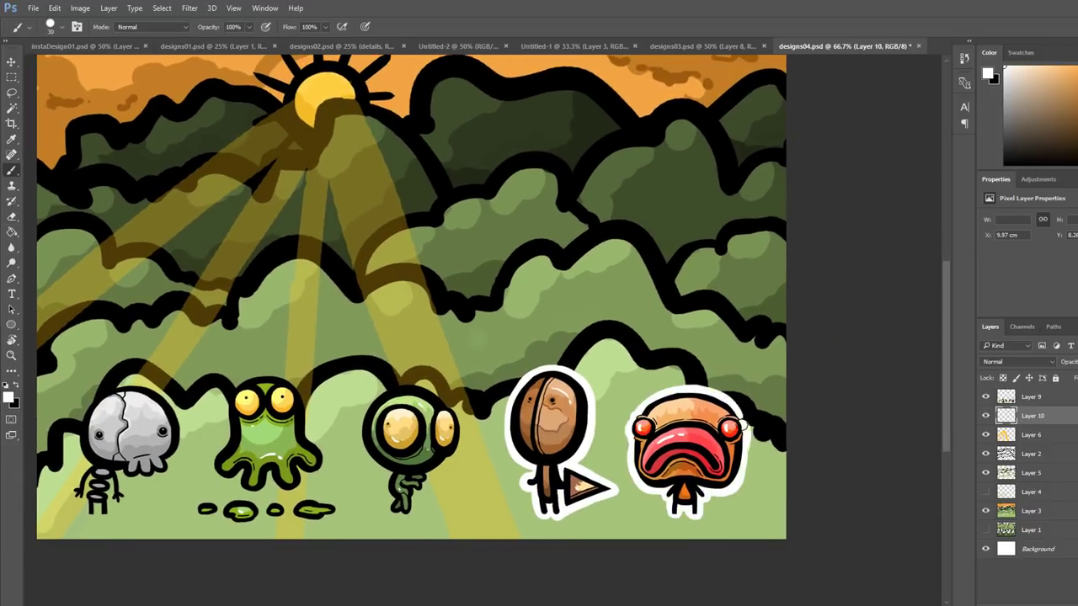
key("space")
left_click_drag(676, 543, 689, 528)
key("e")
key("ctrl+minus")
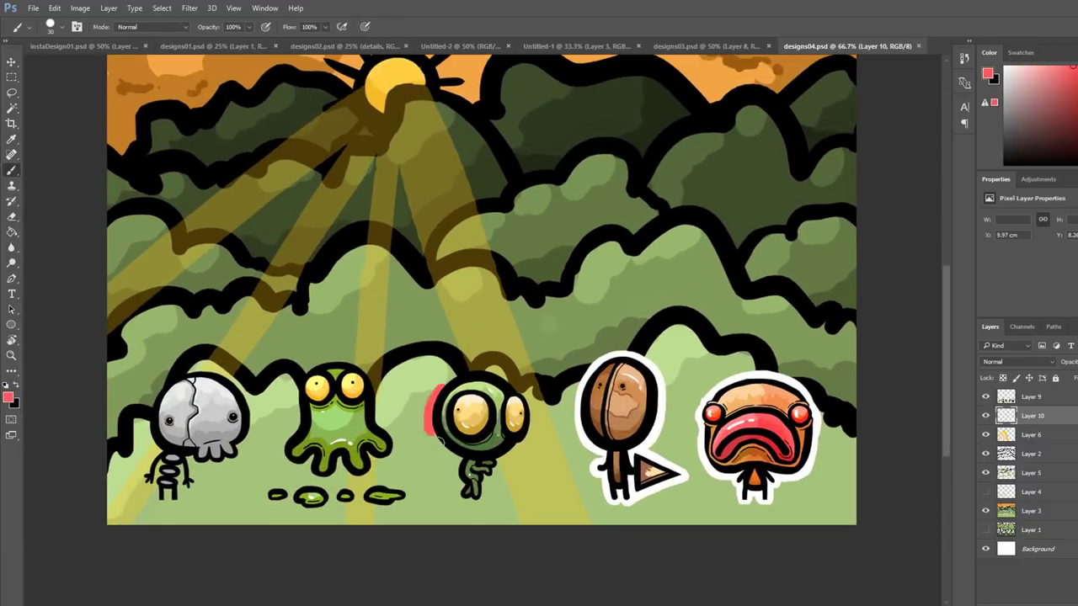
- Outline the green round creature, the frog with its drips, and the skeleton creature in red
mouse_move(444, 383)
left_mouse_down()
mouse_move(457, 498)
mouse_move(500, 431)
left_mouse_up()
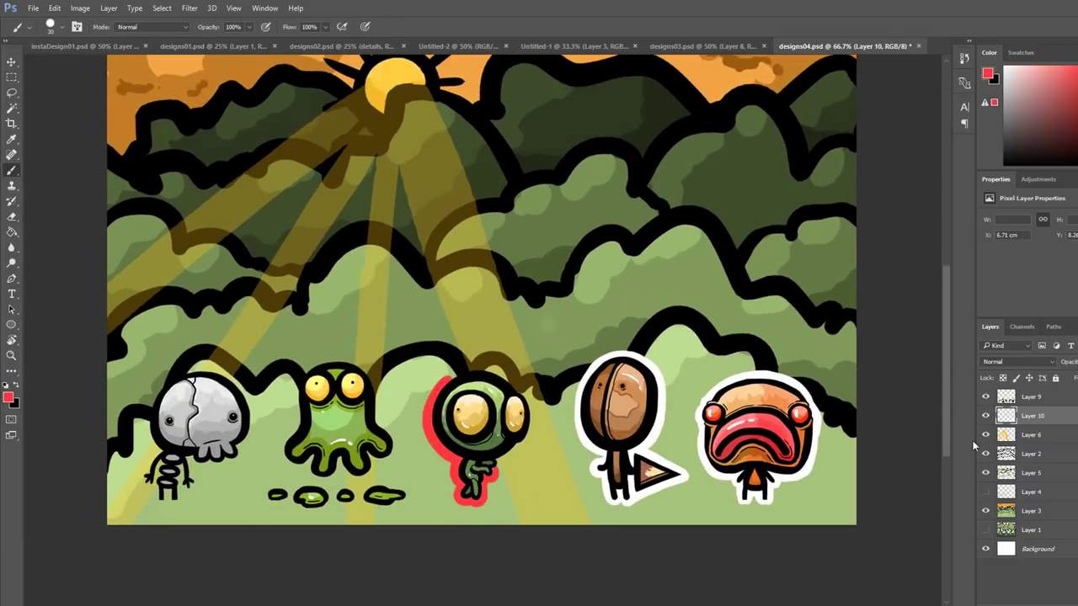
mouse_move(495, 476)
left_mouse_down()
mouse_move(524, 442)
mouse_move(532, 389)
left_mouse_up()
mouse_move(438, 385)
left_mouse_down()
mouse_move(459, 368)
mouse_move(519, 383)
left_mouse_up()
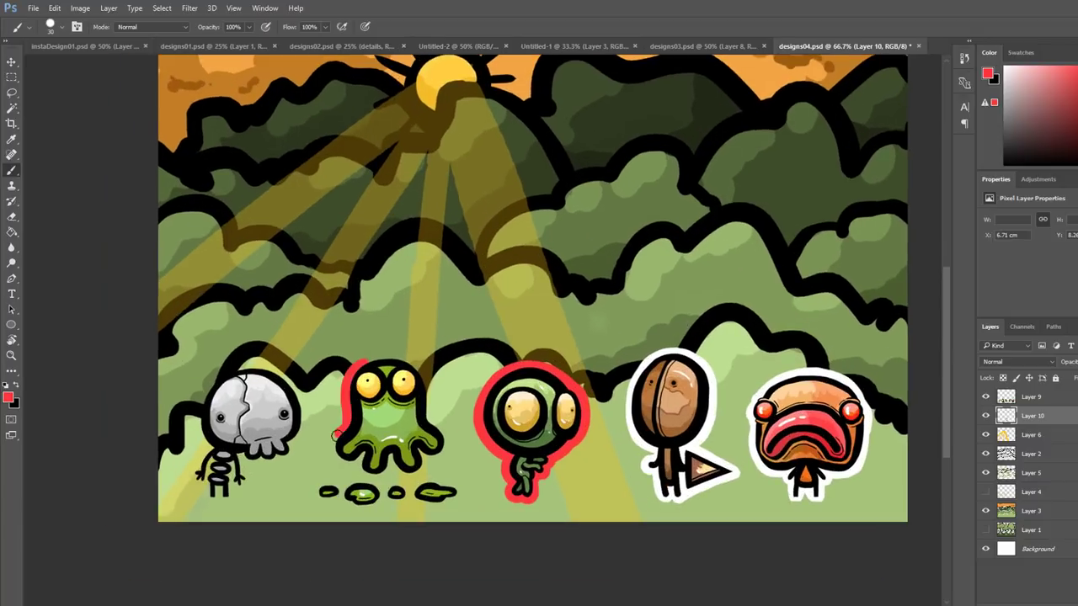
mouse_move(332, 447)
left_mouse_down()
mouse_move(371, 477)
mouse_move(362, 461)
mouse_move(405, 475)
mouse_move(416, 447)
mouse_move(373, 357)
mouse_move(403, 365)
mouse_move(429, 430)
left_mouse_up()
mouse_move(324, 490)
left_mouse_down()
mouse_move(454, 495)
mouse_move(446, 503)
left_mouse_up()
left_click_drag(379, 497, 342, 484)
mouse_move(257, 416)
left_mouse_down()
mouse_move(273, 498)
mouse_move(306, 461)
mouse_move(324, 502)
mouse_move(345, 463)
mouse_move(318, 385)
mouse_move(370, 438)
mouse_move(377, 461)
left_mouse_up()
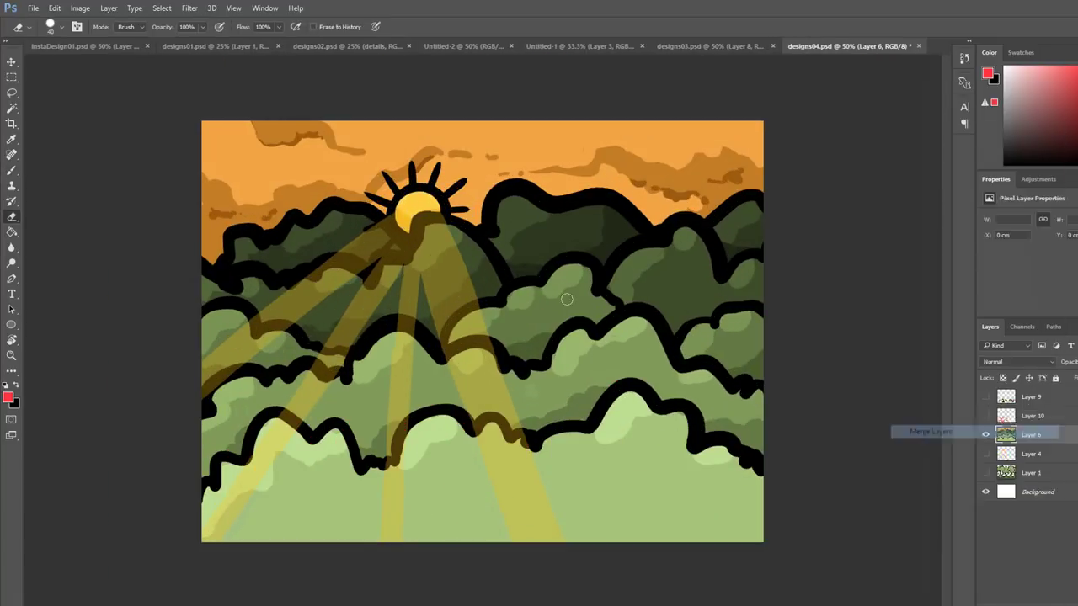